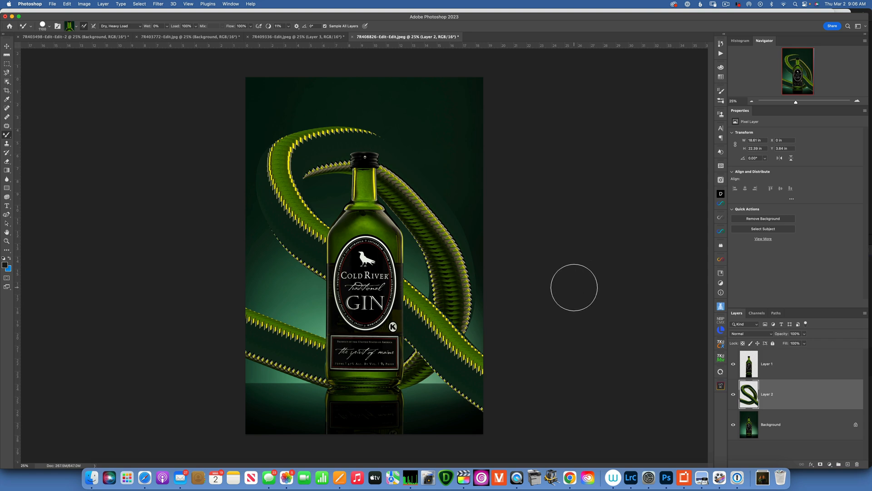
Delete the swirl layer and the bottle cutout layer, keeping only the Background
left_click(790, 395)
key("BackSpace")
left_click(785, 363)
key("BackSpace")
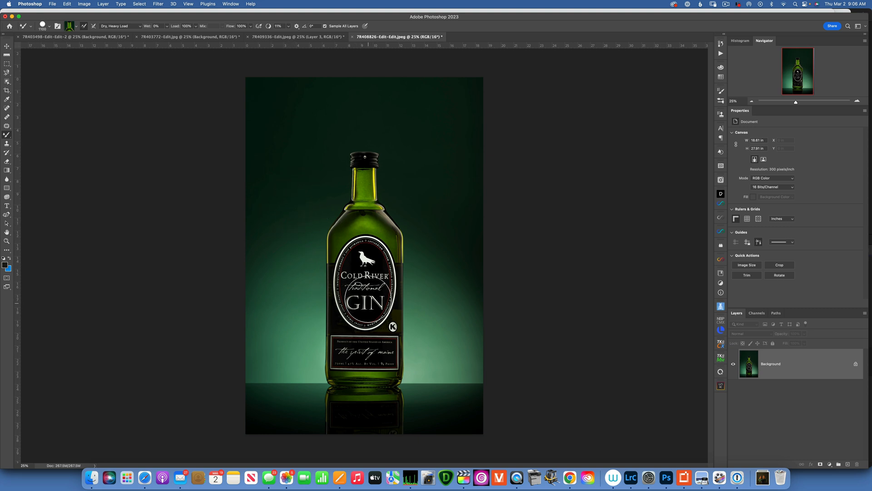
Select the whole bottle with its reflection using the Object Selection tool and copy it to a new layer
left_click(7, 81)
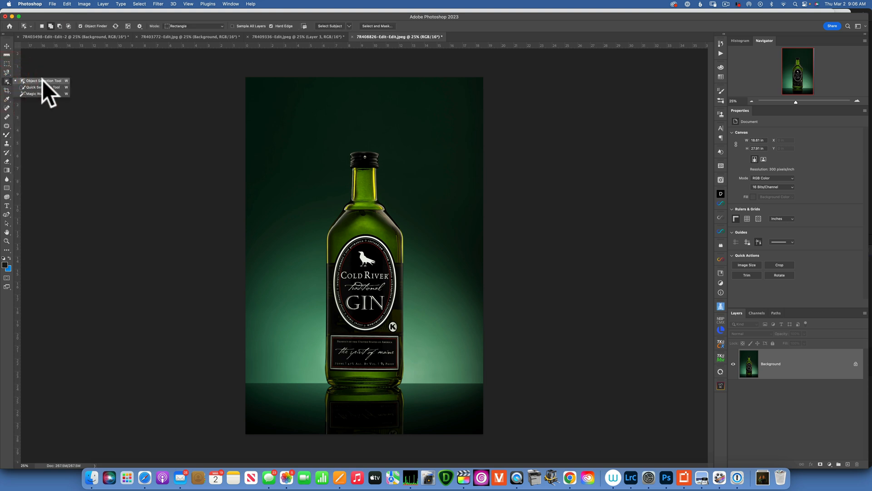
left_click_drag(335, 147, 414, 439)
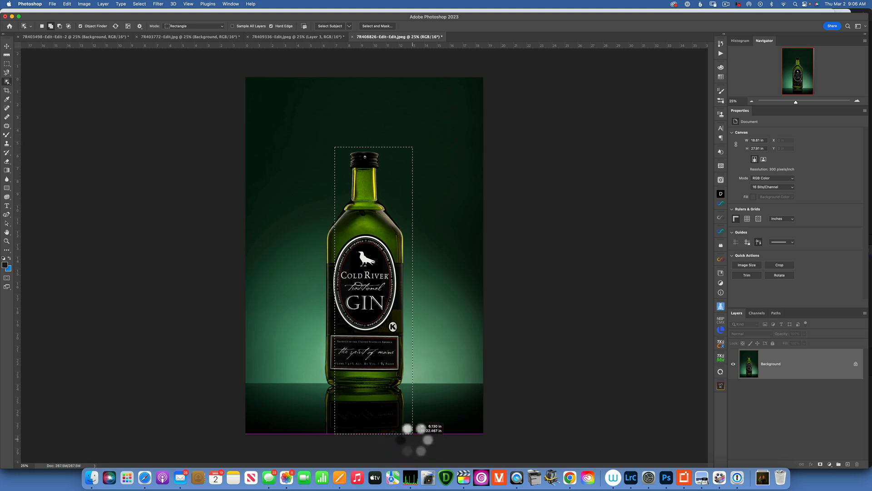
left_click(136, 4)
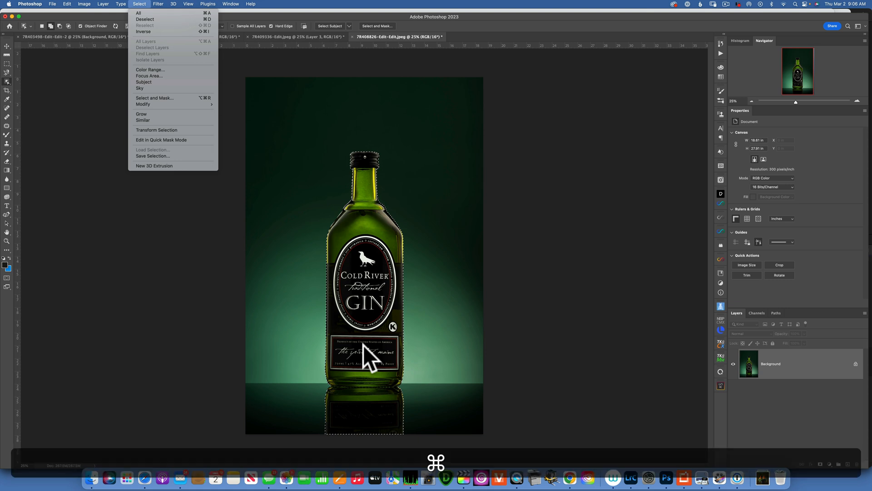
key("super+j")
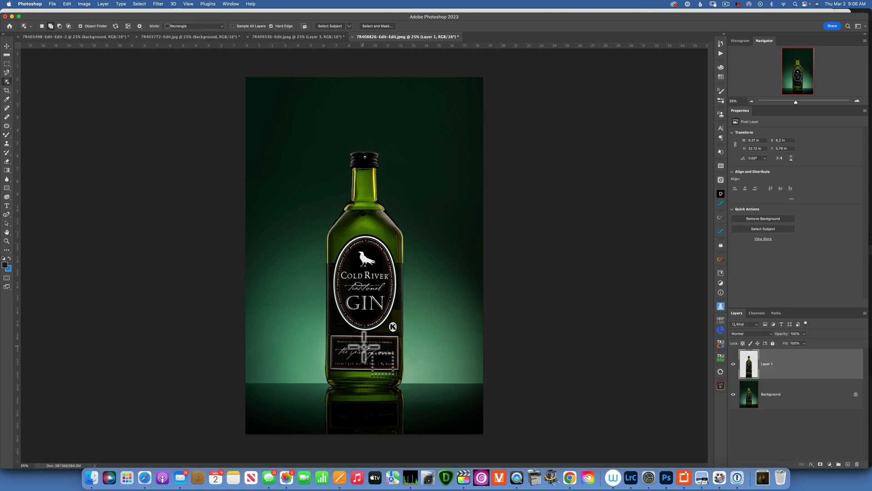
Add an empty layer between the Background and the bottle layer and make it active
left_click(748, 393)
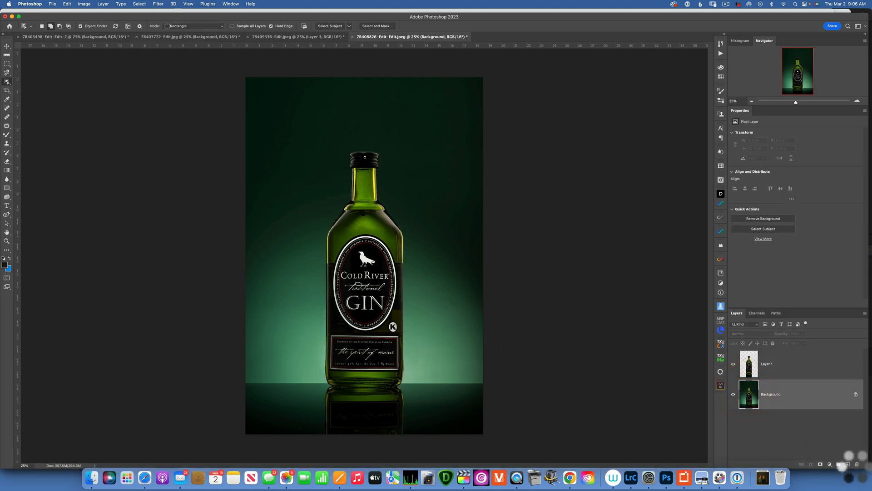
left_click(847, 464)
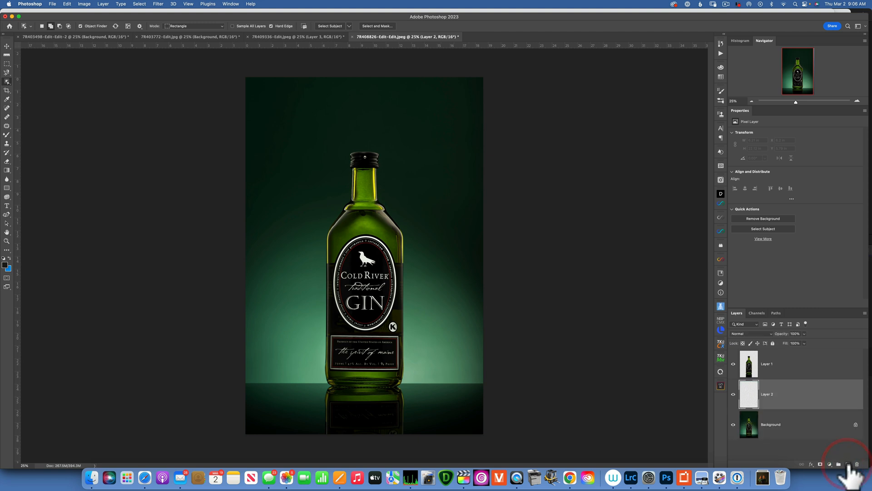
left_click(748, 394)
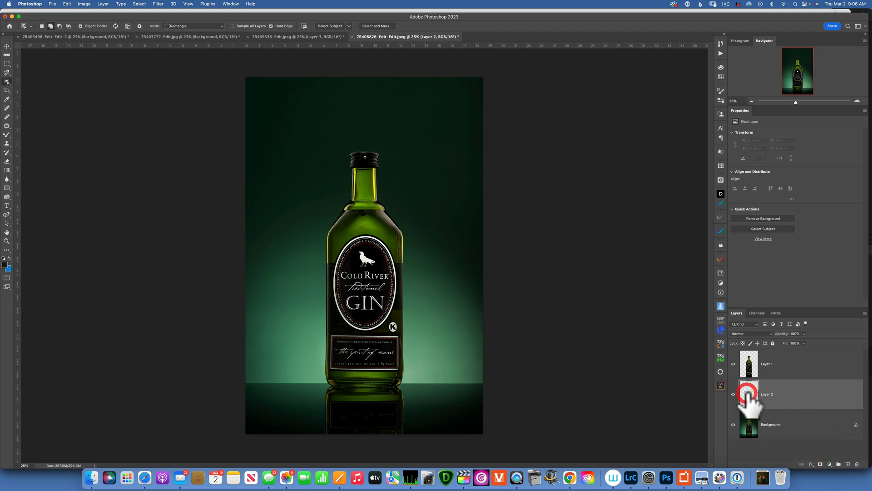
Switch to the Mixer Brush, keeping a 1100 px tip at 100% hardness and the Dry, Heavy Load preset
left_click(7, 134)
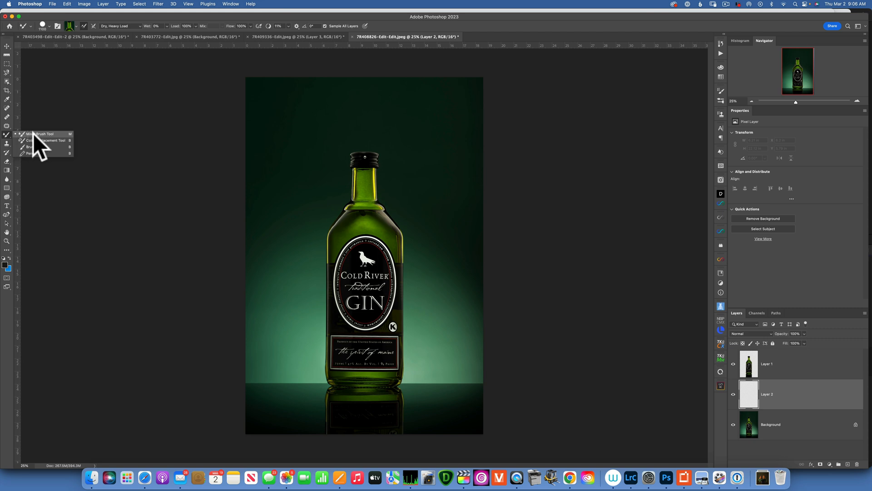
left_click(34, 133)
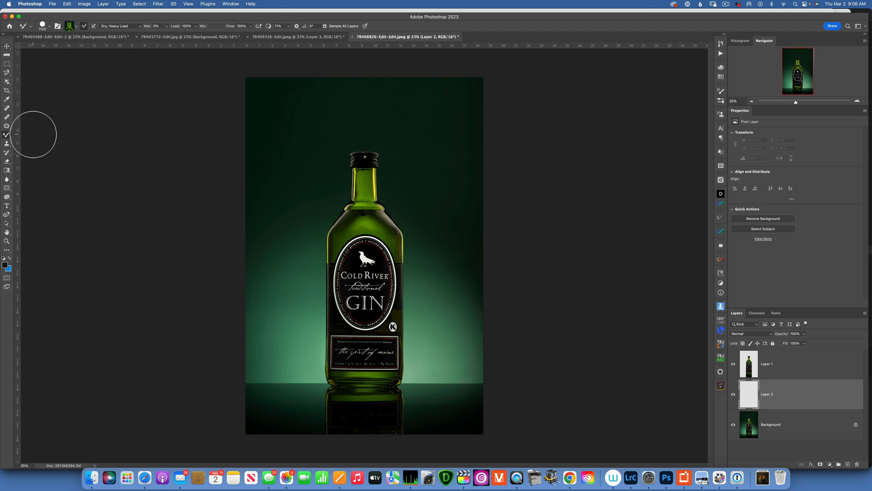
left_click(46, 26)
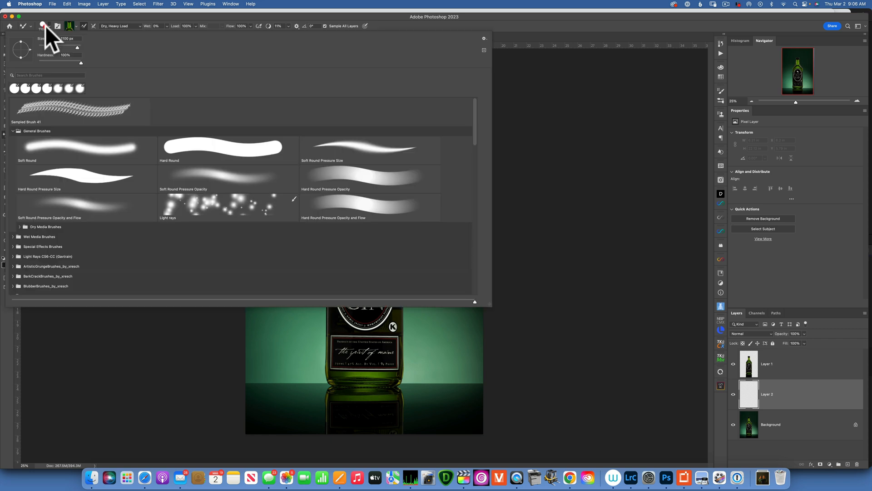
mouse_move(81, 62)
left_mouse_down()
mouse_move(39, 62)
mouse_move(165, 63)
left_mouse_up()
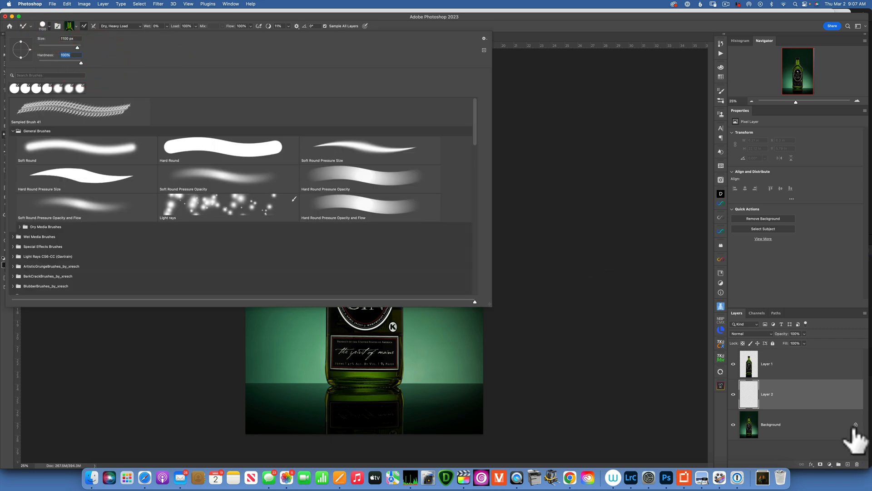
left_click(816, 405)
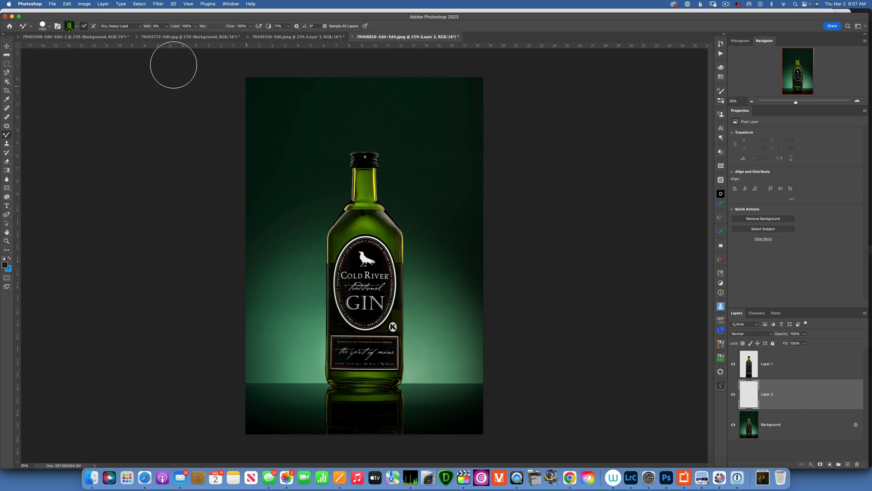
left_click(94, 26)
left_click(137, 26)
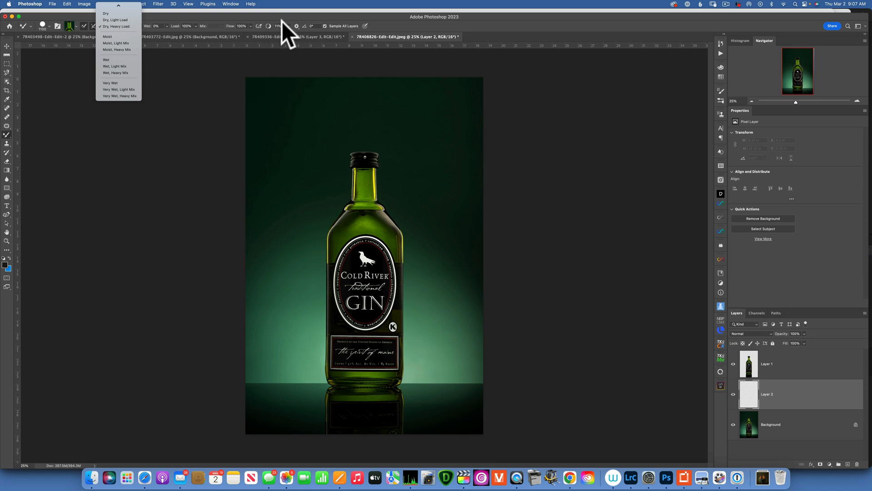
left_click(757, 397)
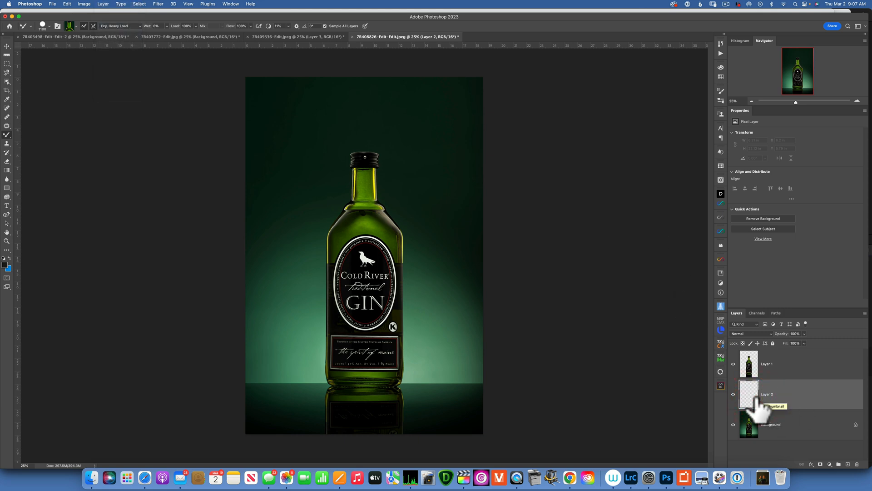
Sample the bottle's neck with the Mixer Brush and paint a looping ribbon behind the bottle across the whole image
key("alt")
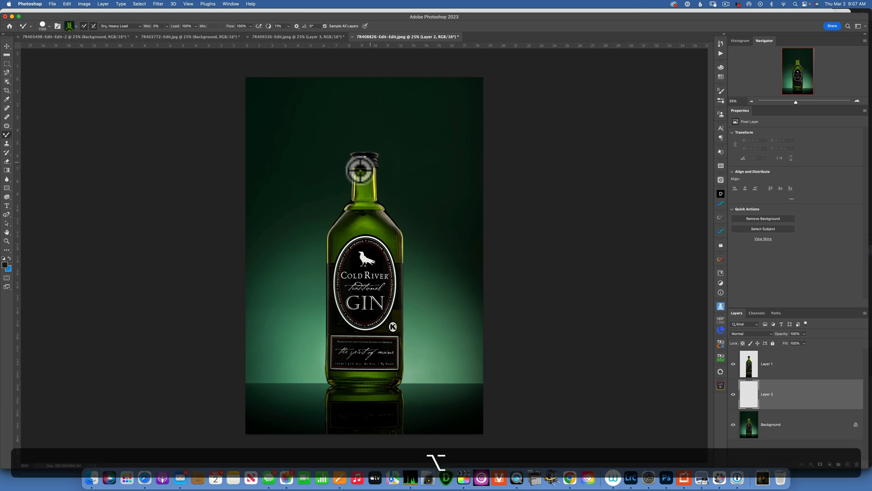
left_click(364, 194, "alt")
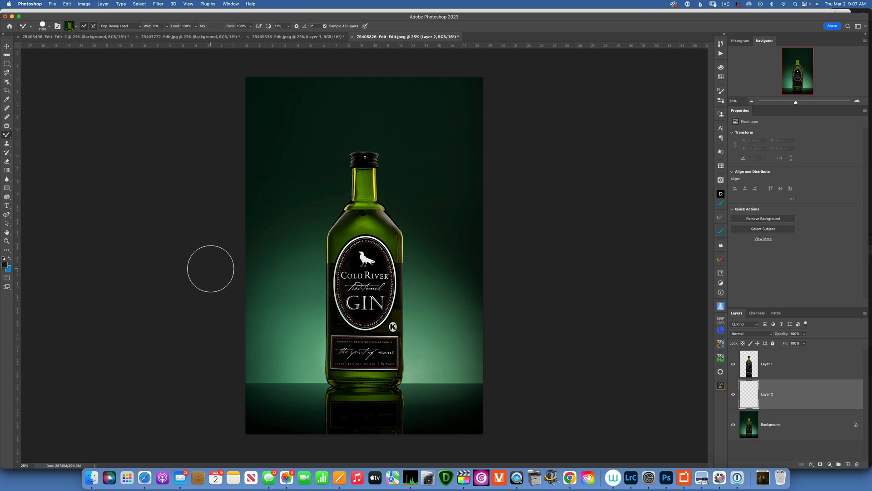
mouse_move(193, 298)
left_mouse_down()
mouse_move(263, 332)
mouse_move(369, 361)
mouse_move(440, 336)
mouse_move(448, 260)
mouse_move(361, 142)
mouse_move(318, 152)
left_mouse_up()
mouse_move(288, 197)
left_mouse_down()
mouse_move(327, 243)
mouse_move(482, 347)
mouse_move(516, 393)
left_mouse_up()
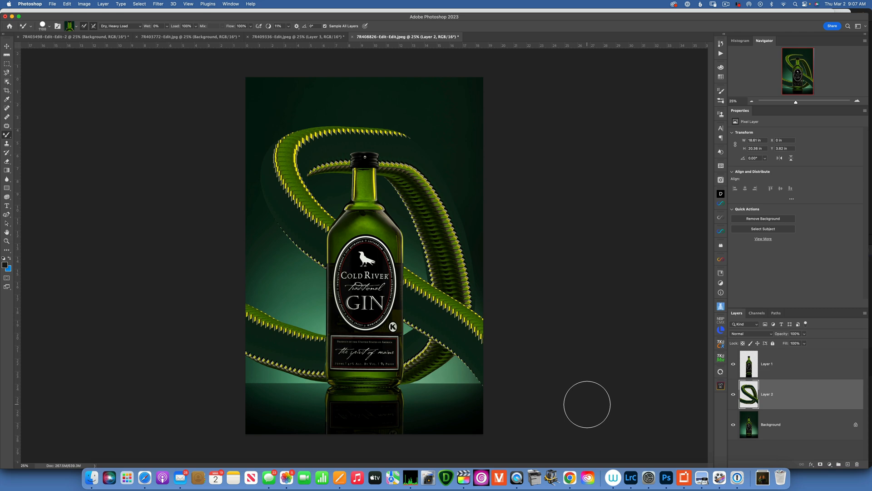
Hide the painted ribbon on Layer 2 and add a new empty layer above it
left_click(801, 392)
left_click(733, 394)
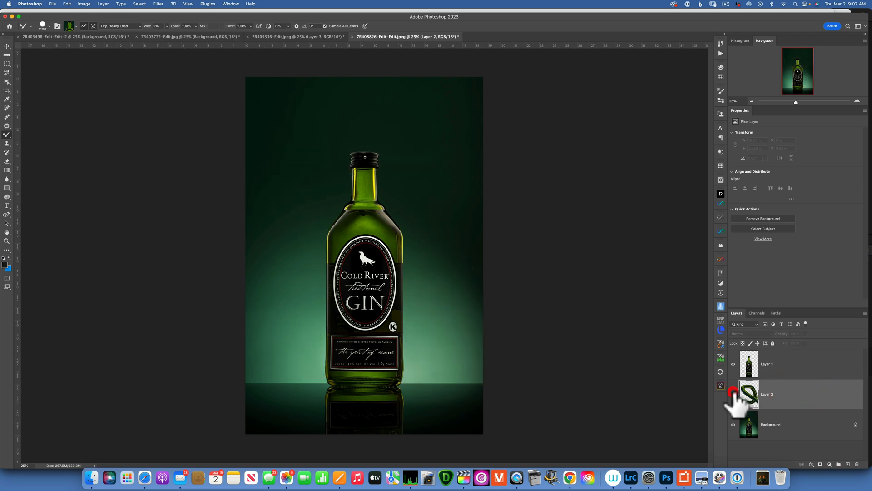
left_click(848, 464)
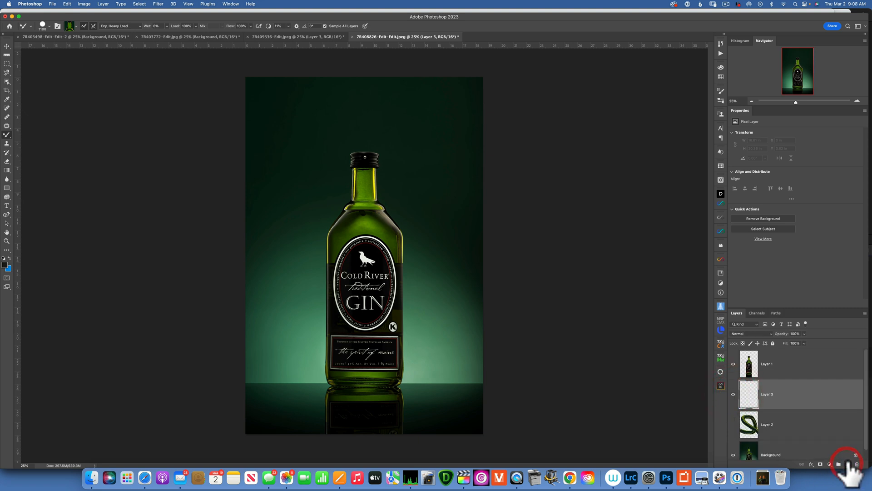
Open the brush settings and set the brush tip's spacing to 1%
left_click(719, 89)
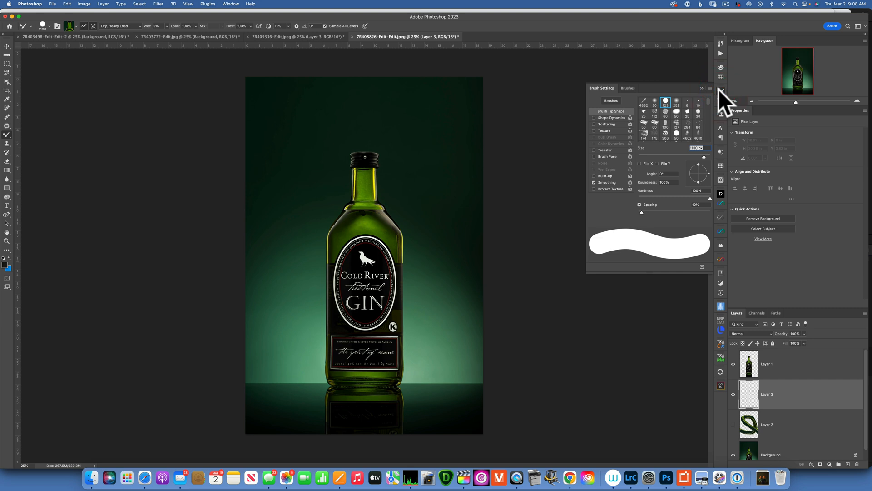
left_click(231, 3)
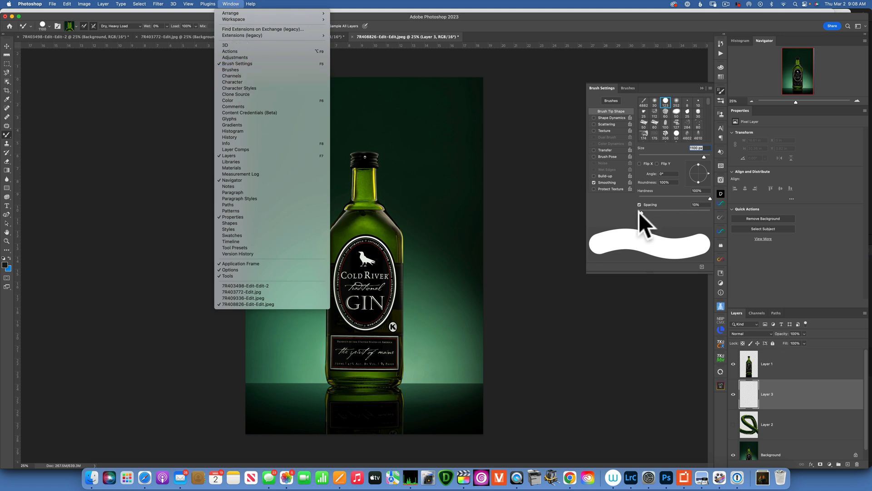
left_click(666, 215)
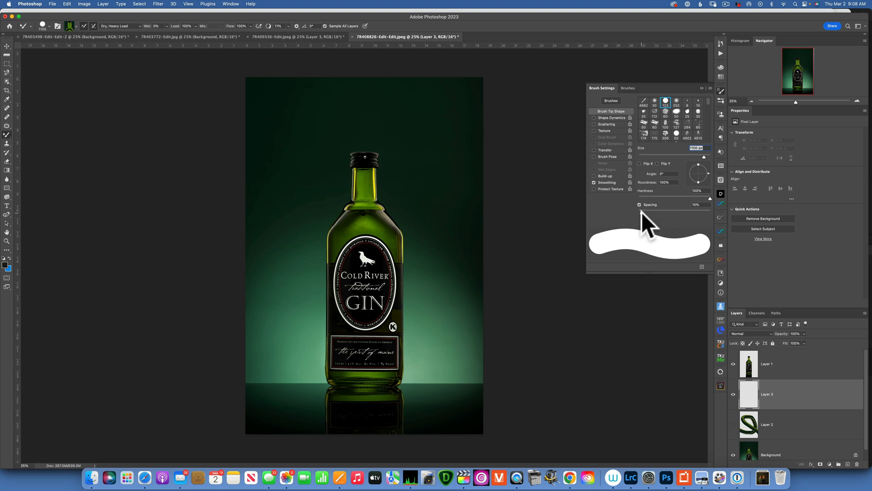
left_click_drag(641, 212, 618, 211)
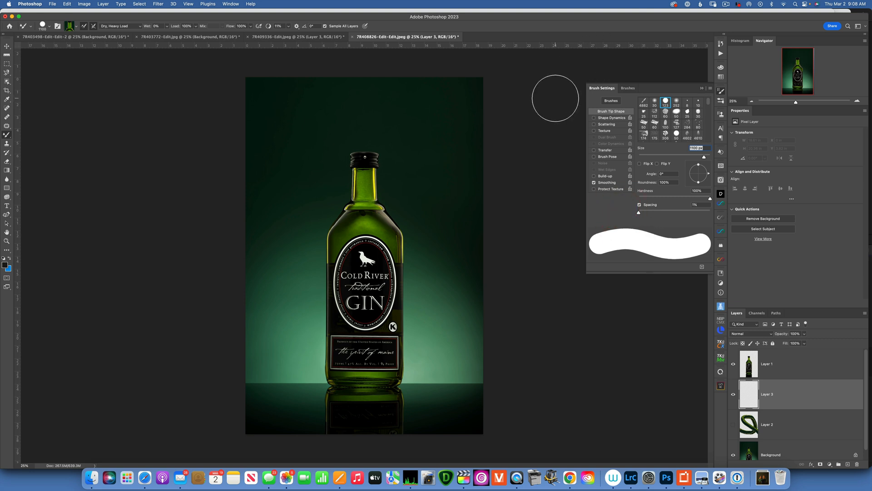
Paint a smooth looping ribbon behind the bottle on the empty Layer 3
left_click(809, 394)
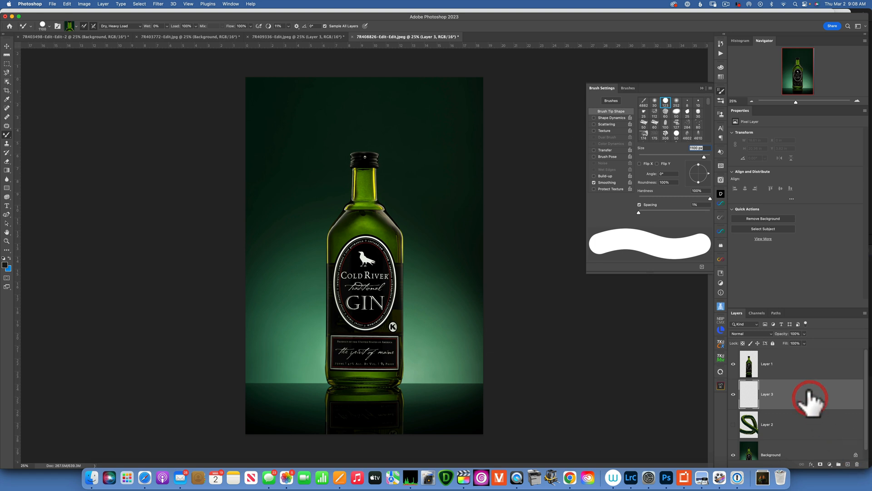
left_click(702, 87)
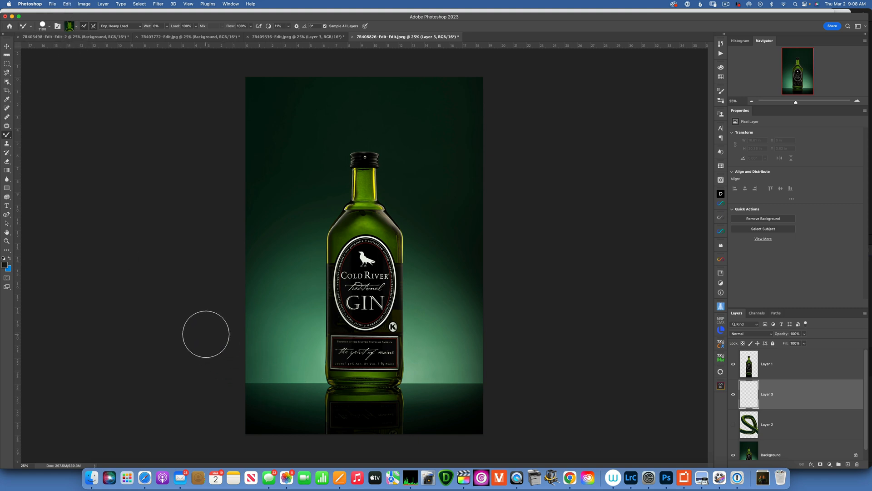
mouse_move(206, 334)
left_mouse_down()
mouse_move(267, 376)
mouse_move(356, 384)
mouse_move(420, 370)
mouse_move(448, 342)
mouse_move(453, 299)
mouse_move(435, 230)
mouse_move(404, 182)
mouse_move(346, 143)
mouse_move(300, 148)
mouse_move(289, 206)
mouse_move(348, 298)
mouse_move(492, 416)
mouse_move(585, 443)
left_mouse_up()
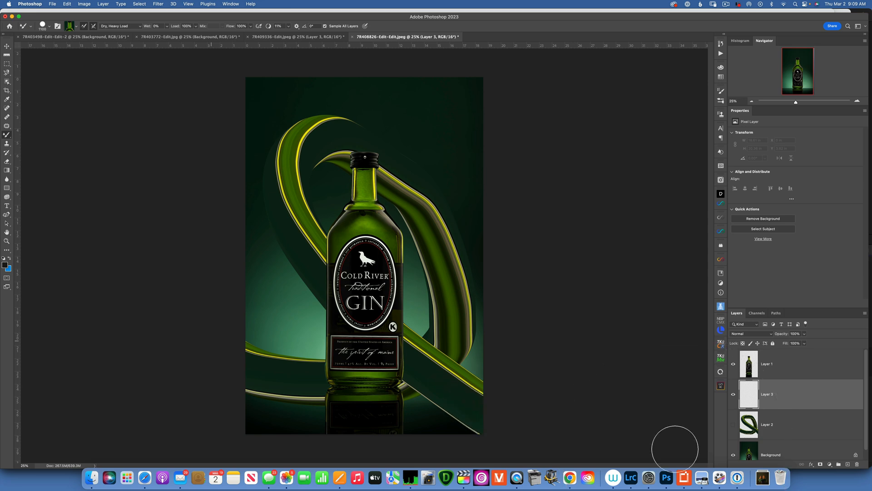
Compare the ribbons on Layer 2 and Layer 3 by toggling their visibility, ending with Layer 2 hidden
left_click(733, 423)
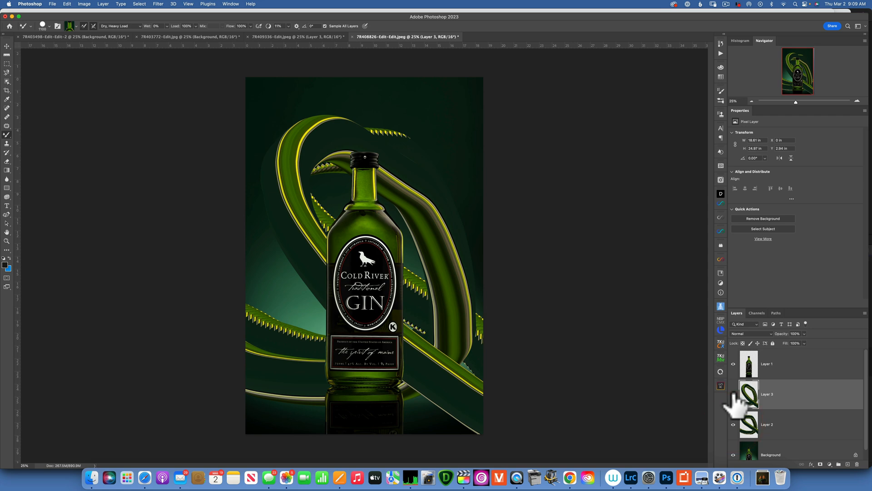
left_click(734, 394)
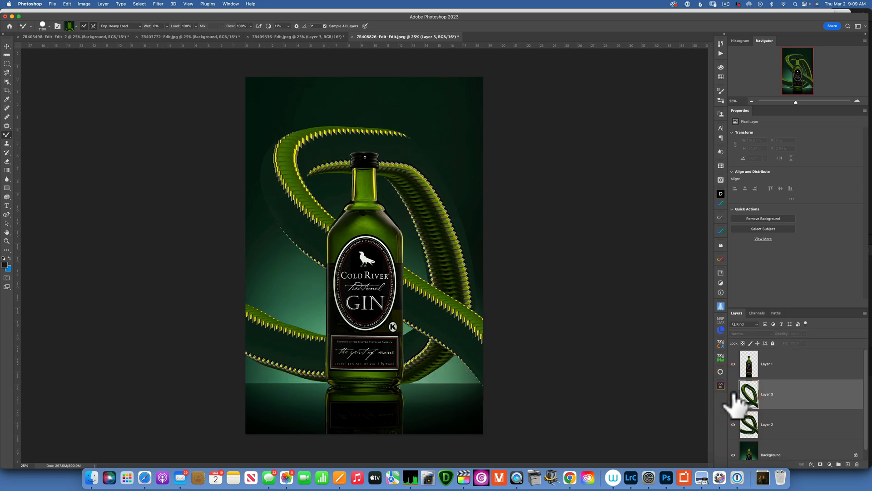
left_click(733, 394)
left_click(733, 424)
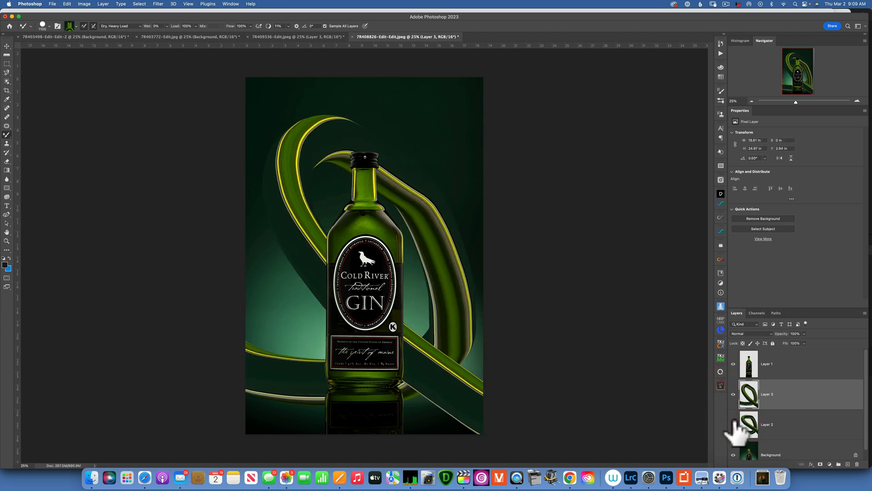
Add a new empty layer above Layer 3 and hide Layer 3
left_click(848, 464)
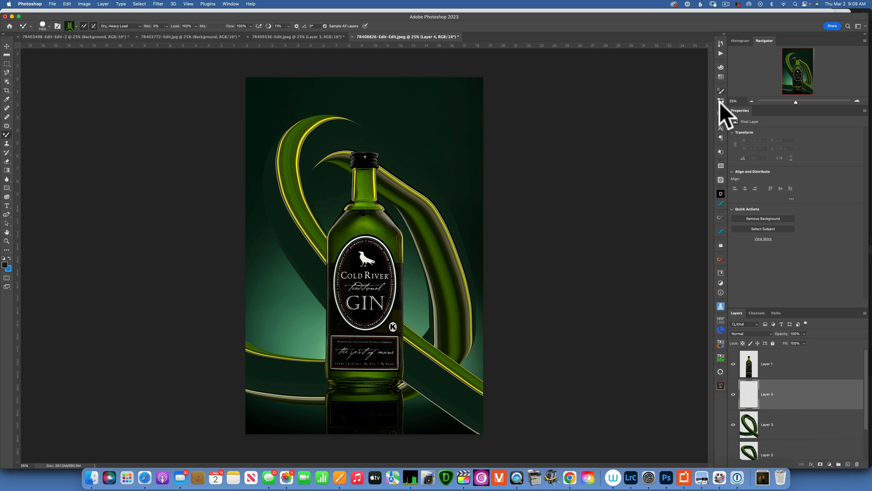
left_click(733, 425)
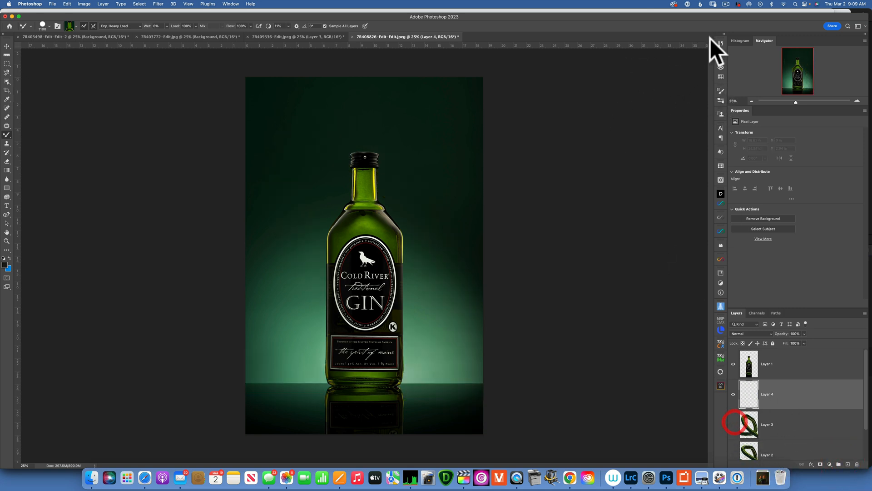
Set the brush spacing to 20% and paint a coarsely segmented looping ribbon behind the bottle on Layer 4
left_click(721, 89)
mouse_move(639, 211)
left_mouse_down()
mouse_move(661, 213)
mouse_move(646, 212)
left_mouse_up()
left_click(779, 395)
mouse_move(209, 284)
left_mouse_down()
mouse_move(259, 315)
mouse_move(394, 348)
mouse_move(454, 317)
mouse_move(444, 214)
mouse_move(353, 133)
mouse_move(293, 195)
mouse_move(491, 396)
mouse_move(614, 433)
left_mouse_up()
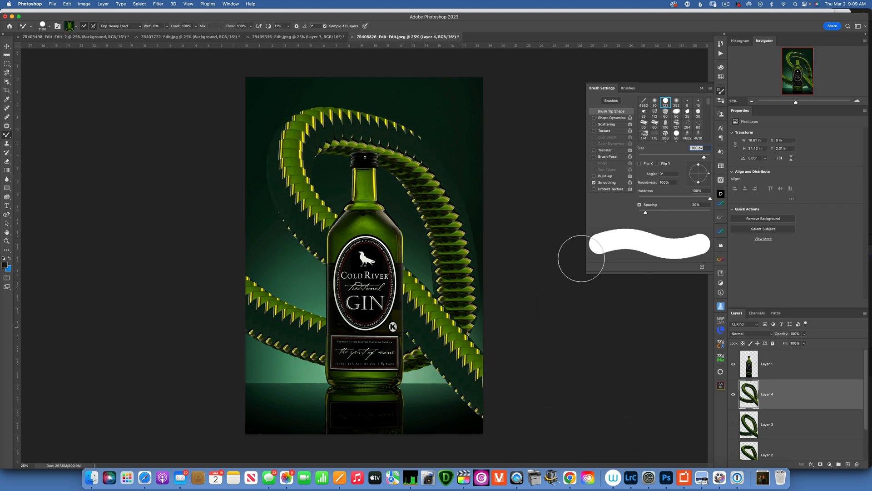
Set the brush spacing to 10% and close the brush settings
left_click_drag(645, 212, 642, 210)
left_click(642, 211)
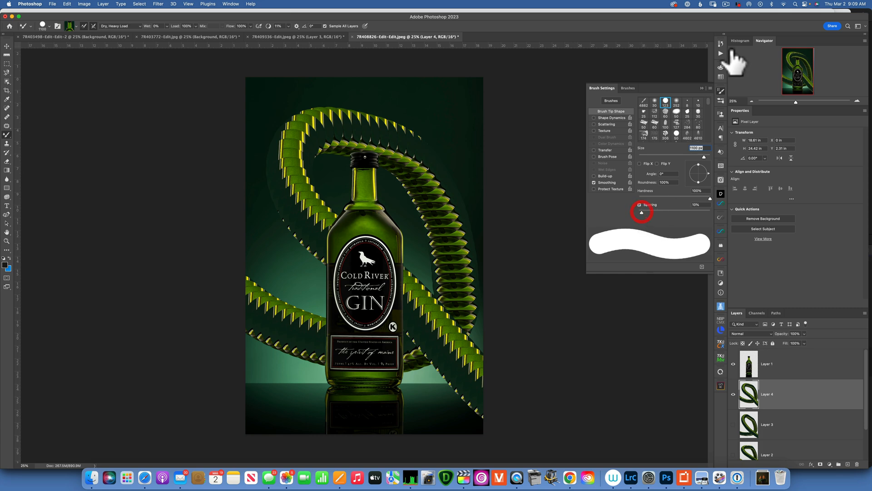
left_click(703, 88)
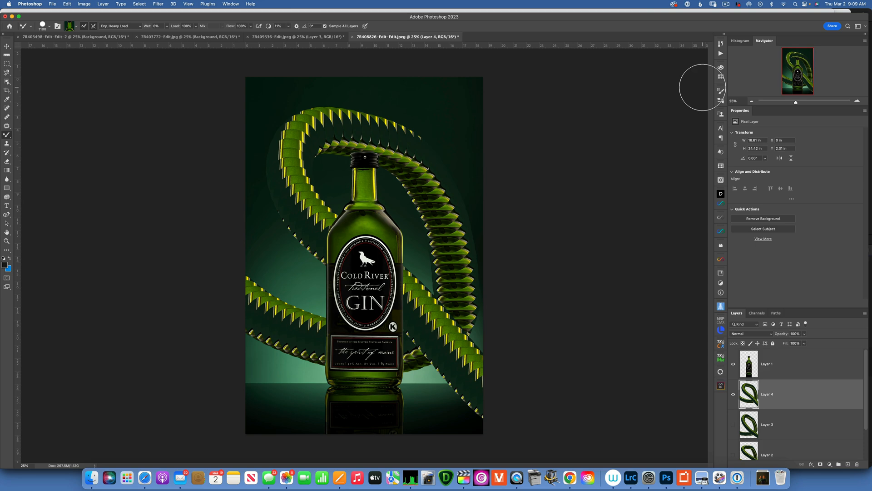
Switch to the cider can document, set the brush size to 1200 px and sample the apple-and-hands artwork on the can
left_click(298, 37)
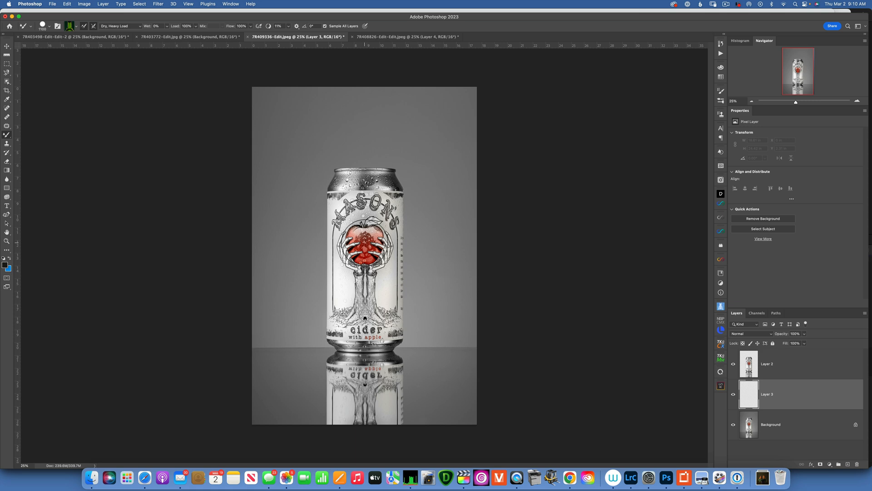
key("bracketright")
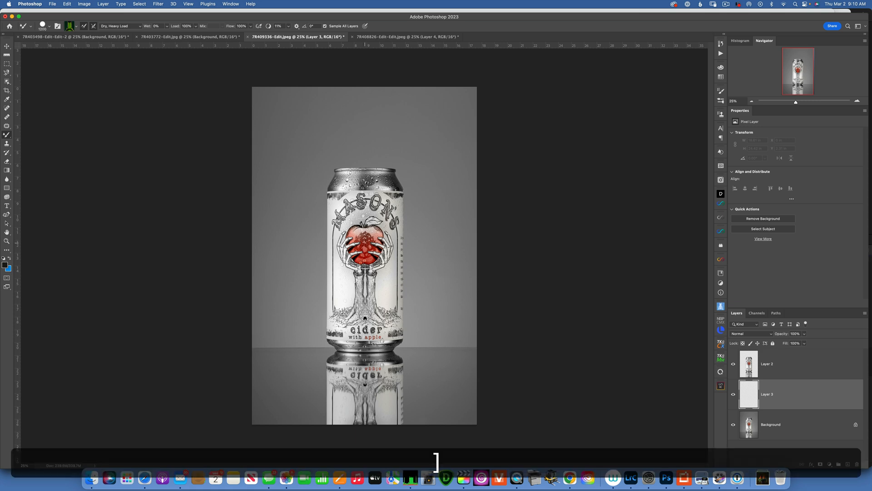
key("alt")
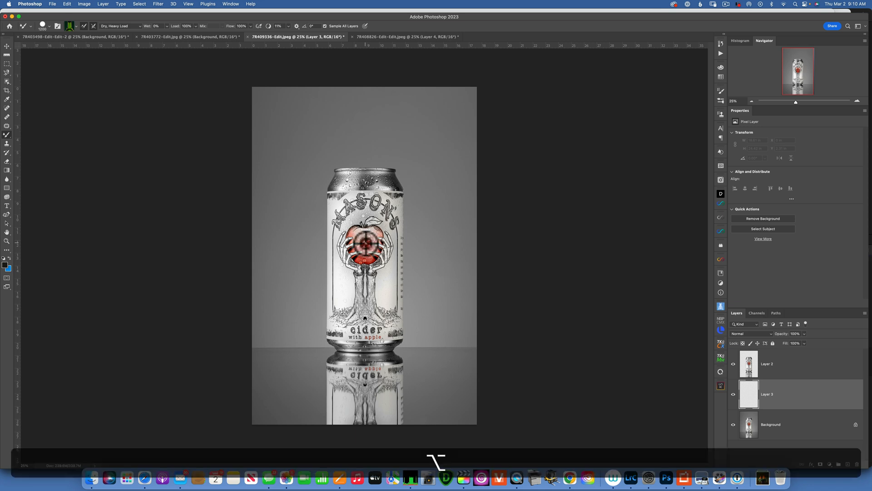
left_click(365, 244, "alt")
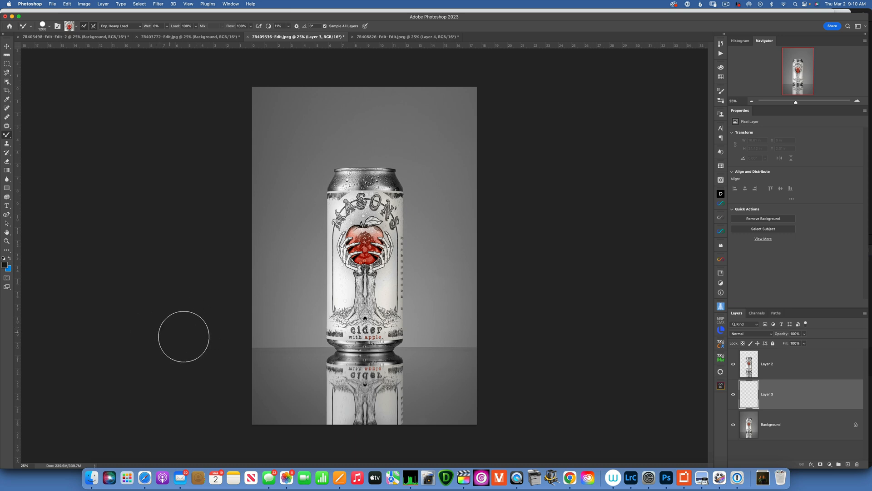
Paint several segmented ribbons of the sampled apple artwork behind the can on Layer 3
mouse_move(193, 335)
left_mouse_down()
mouse_move(313, 358)
mouse_move(383, 351)
mouse_move(423, 294)
mouse_move(435, 205)
left_mouse_up()
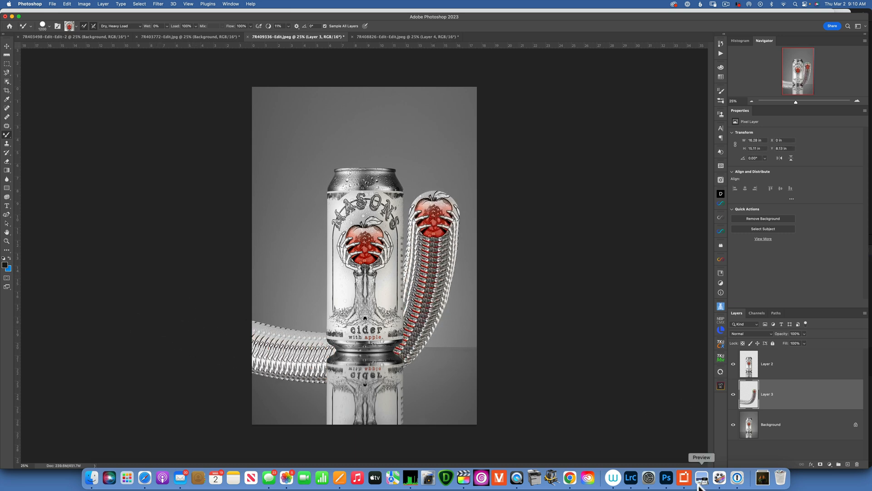
left_click_drag(514, 329, 363, 339)
left_click_drag(359, 98, 394, 119)
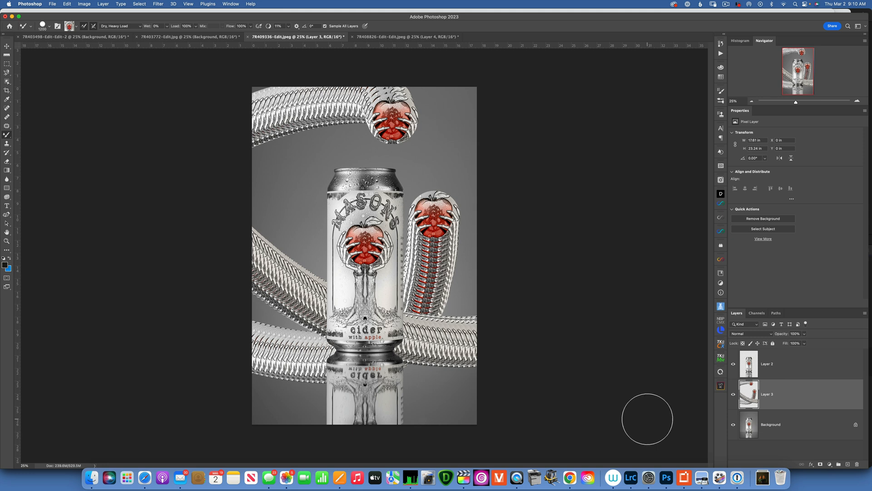
Add a new empty layer above Layer 3 and hide Layer 3
left_click(848, 464)
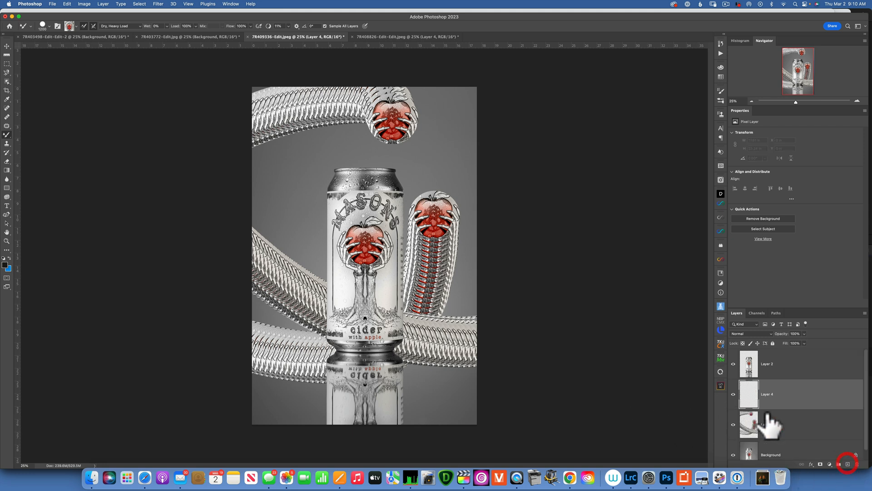
left_click(734, 424)
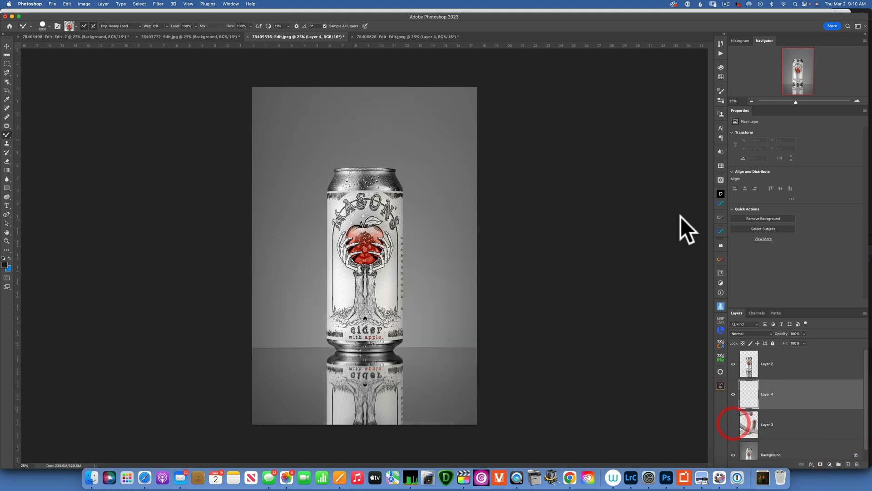
Set the brush spacing to 1% and paint a smooth ribbon curving behind the can and up its right side on Layer 4
left_click(721, 90)
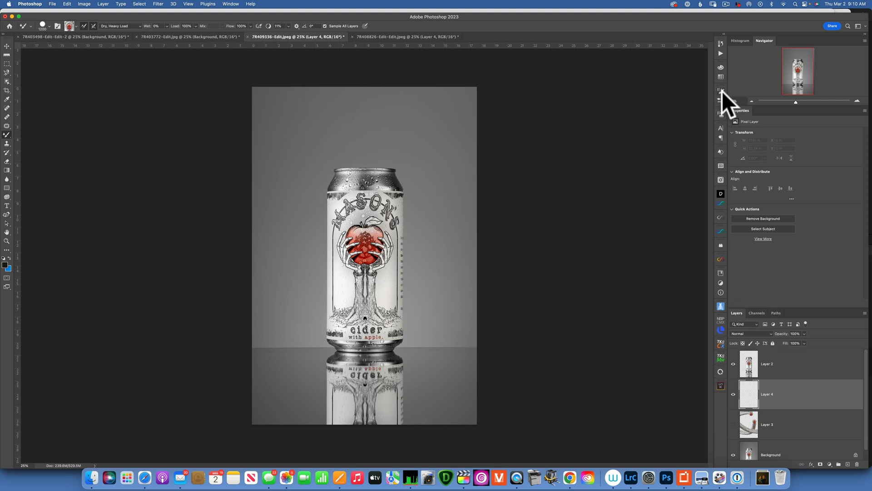
left_click_drag(641, 211, 622, 212)
left_click(702, 88)
mouse_move(195, 340)
left_mouse_down()
mouse_move(332, 352)
mouse_move(425, 330)
mouse_move(436, 259)
left_mouse_up()
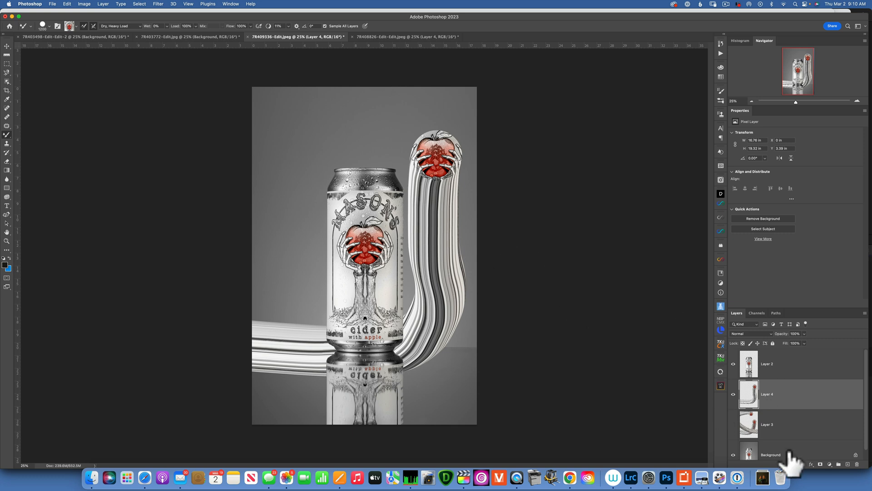
Add a new layer above Layer 4, set the brush spacing to 8% and close the brush settings
left_click(848, 463)
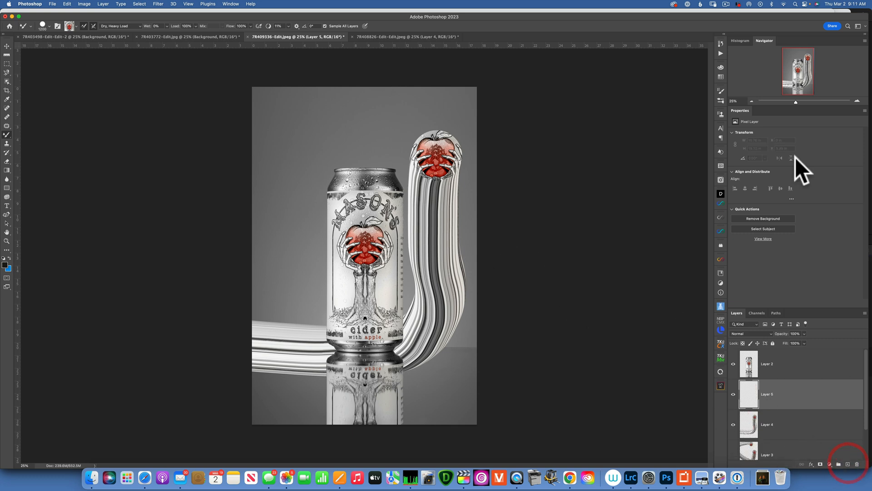
left_click(721, 91)
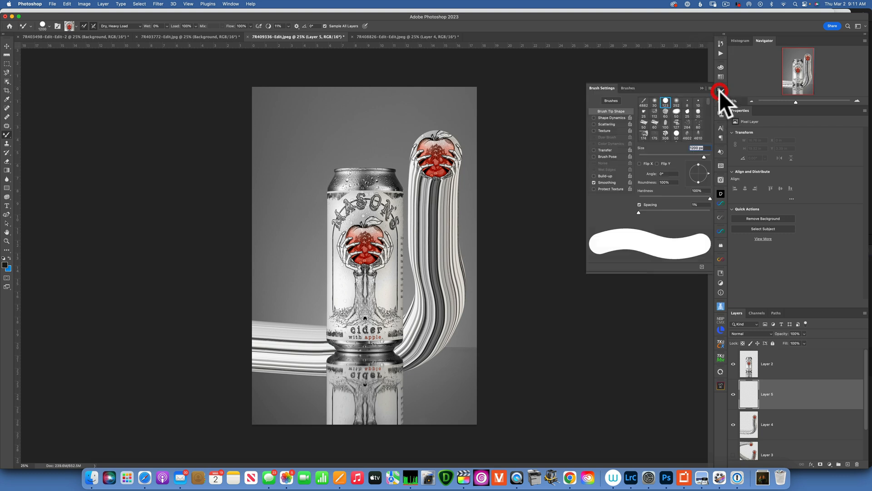
left_click_drag(639, 211, 642, 209)
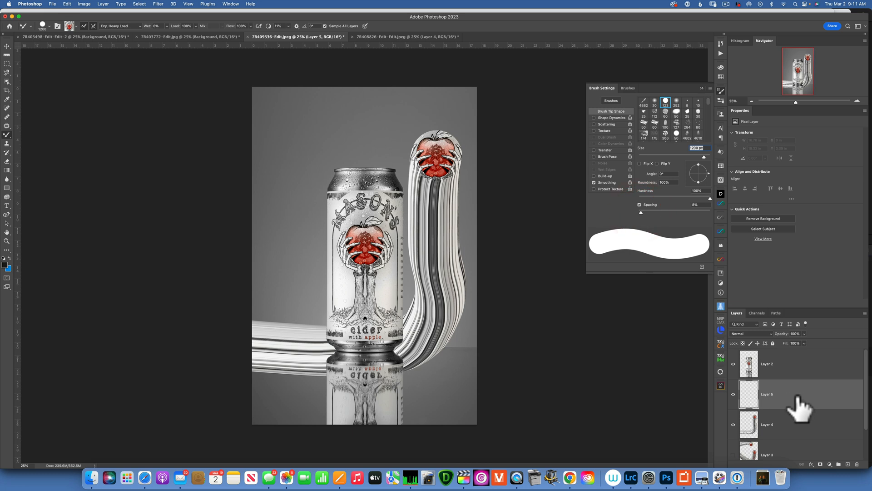
left_click(701, 87)
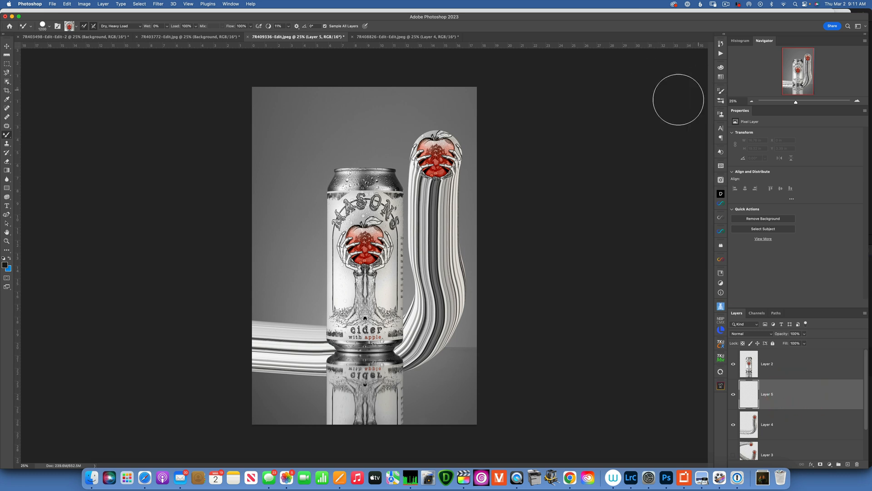
Paint two segmented ribbons on Layer 5 that pass behind the can and end above it and at its left side
left_click_drag(496, 361, 416, 359)
mouse_move(332, 245)
left_mouse_down()
mouse_move(312, 131)
mouse_move(332, 128)
mouse_move(345, 91)
mouse_move(349, 127)
left_mouse_up()
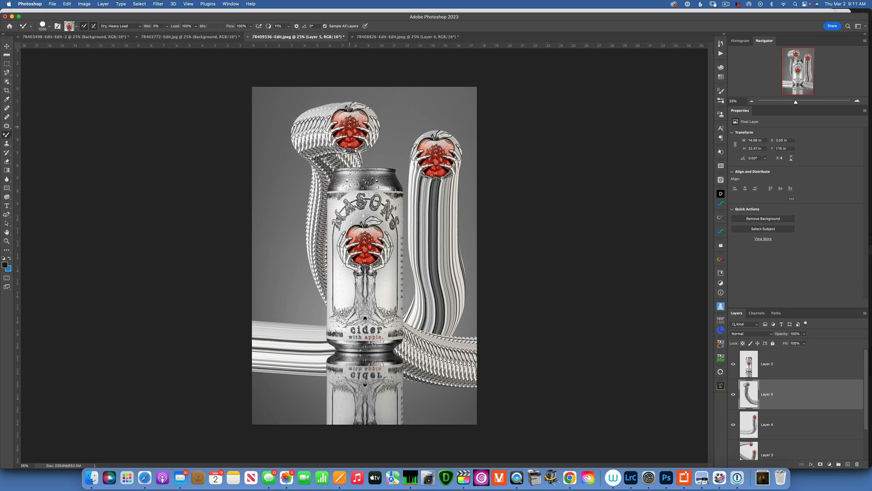
mouse_move(477, 243)
left_mouse_down()
mouse_move(438, 273)
mouse_move(406, 357)
left_mouse_up()
left_click_drag(287, 250, 284, 249)
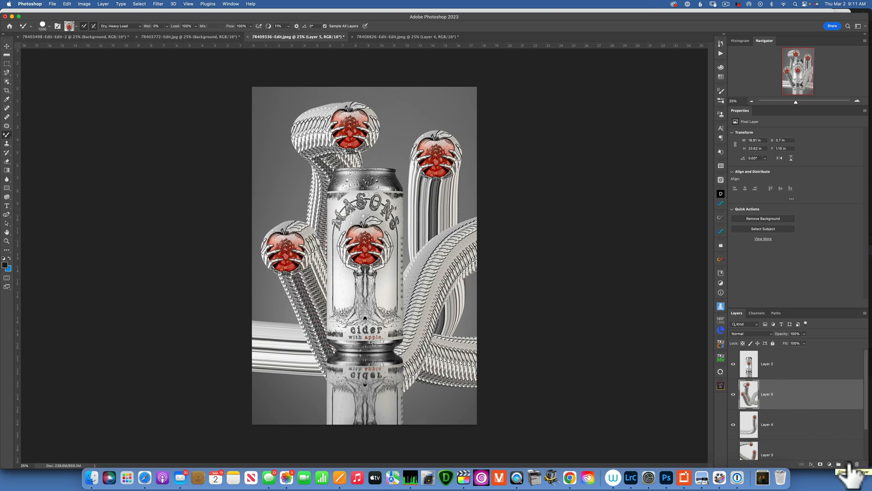
Switch to the Fluère bottle document and add an empty layer between the Background and the bottle layer
left_click(216, 37)
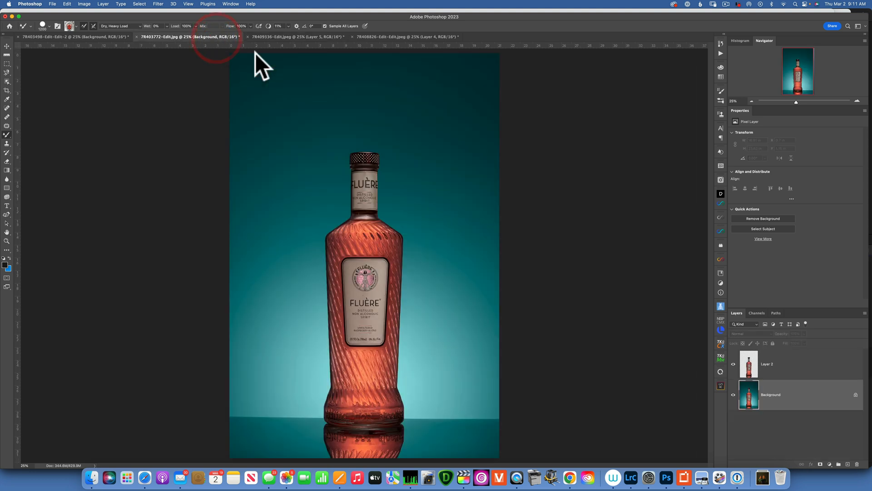
left_click(848, 464)
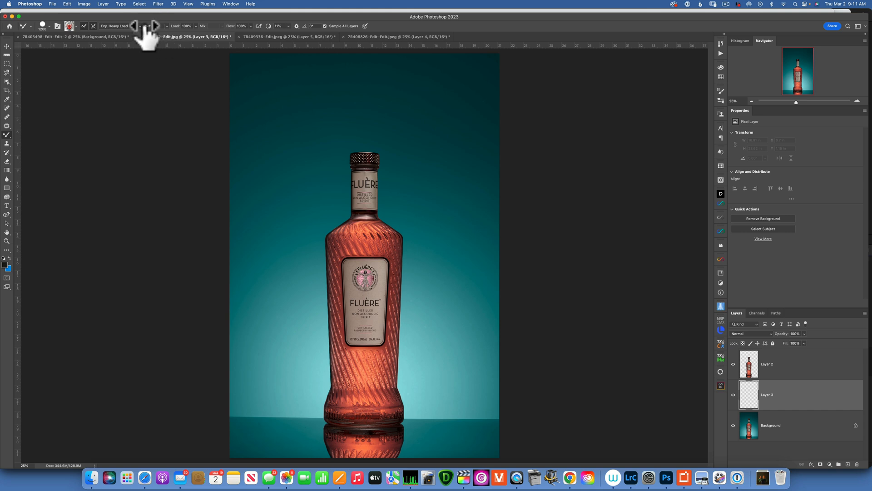
Set the Mixer Brush Wet value to 100%, sample the label's emblem area and paint two blended ribbons behind the bottle
left_click(167, 26)
left_click_drag(170, 34, 210, 34)
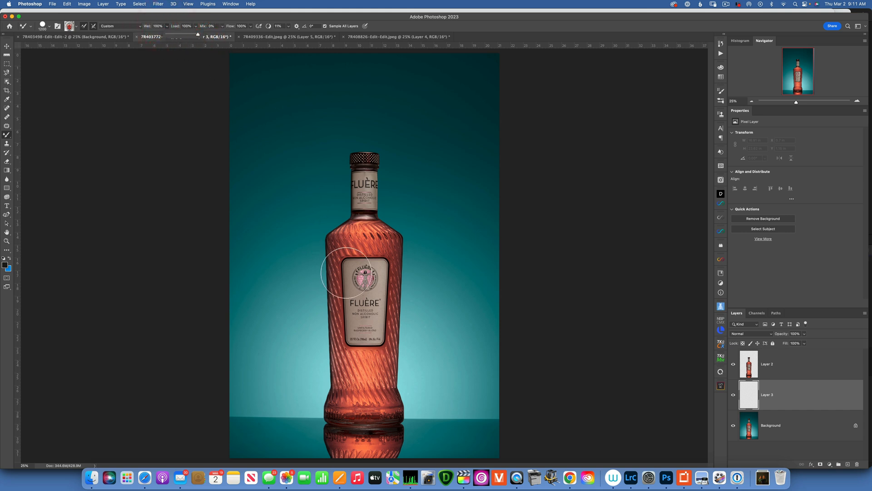
left_click(365, 276, "alt")
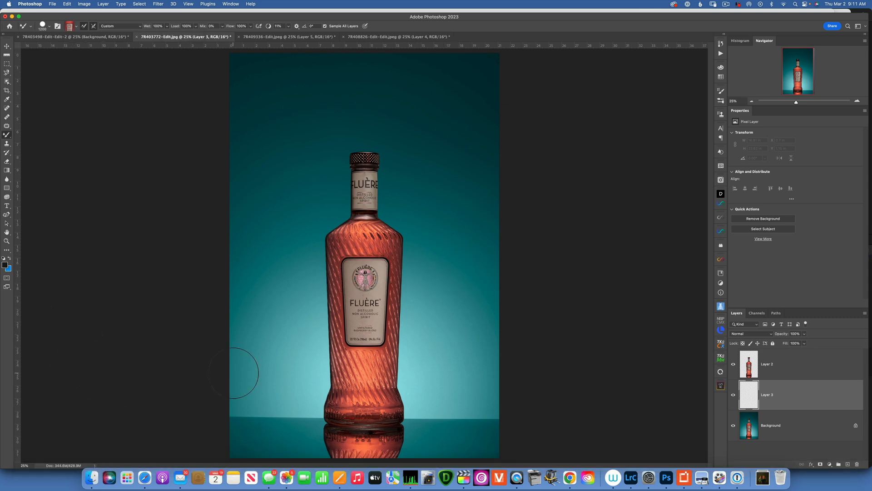
mouse_move(212, 397)
left_mouse_down()
mouse_move(312, 370)
mouse_move(319, 344)
mouse_move(309, 200)
left_mouse_up()
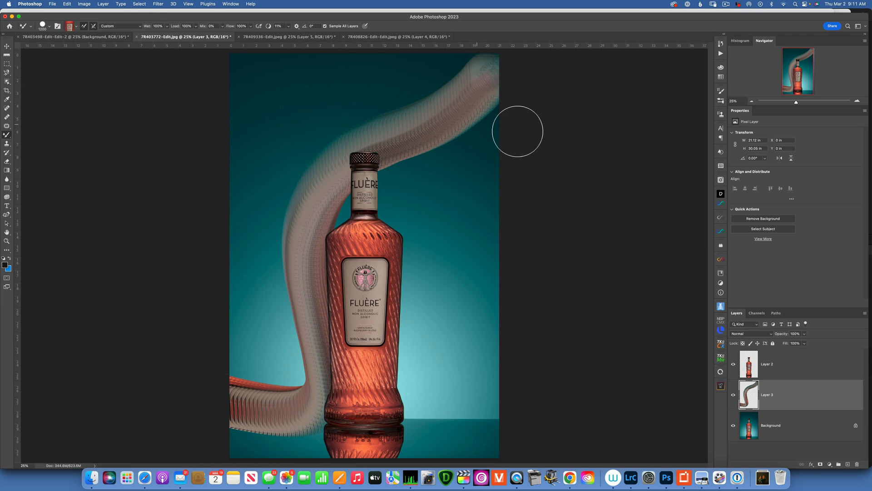
mouse_move(232, 117)
left_mouse_down()
mouse_move(300, 79)
mouse_move(342, 153)
mouse_move(396, 106)
mouse_move(440, 135)
mouse_move(473, 197)
left_mouse_up()
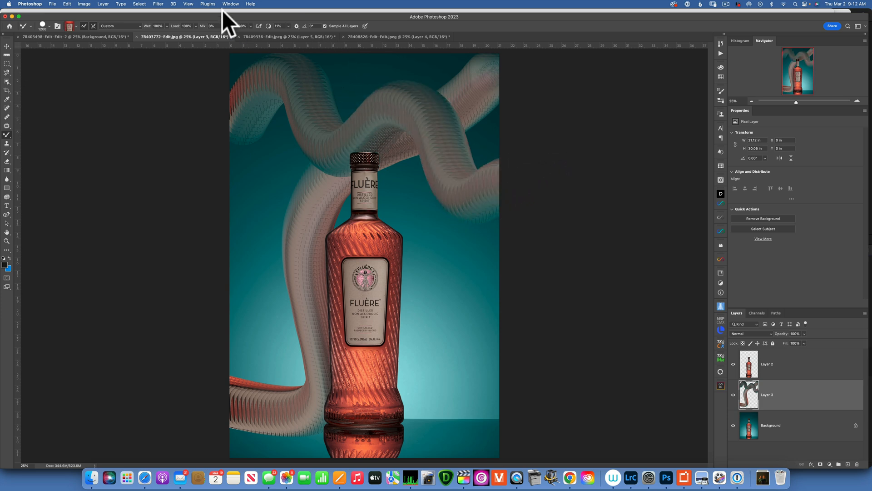
Reduce the Wet value to 46% and paint another ribbon across the image behind the bottle's neck
left_click_drag(167, 26, 150, 33)
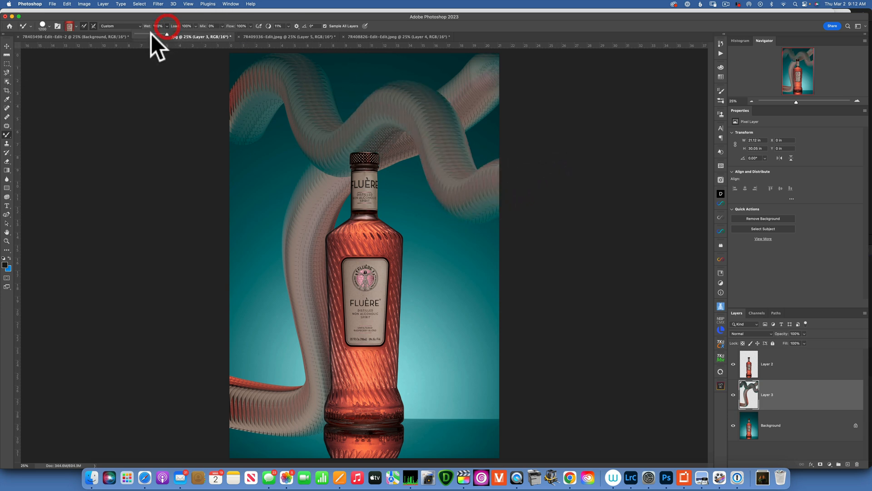
mouse_move(541, 137)
left_mouse_down()
mouse_move(445, 154)
mouse_move(406, 210)
mouse_move(384, 216)
mouse_move(302, 185)
mouse_move(226, 181)
left_mouse_up()
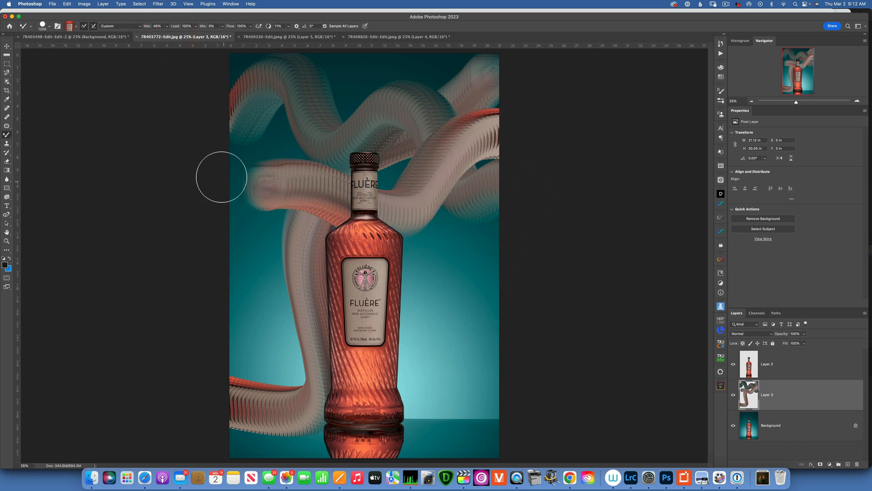
Set the Wet value to 0% and paint a crisp ribbon across the image behind the middle of the bottle
left_click_drag(166, 26, 124, 32)
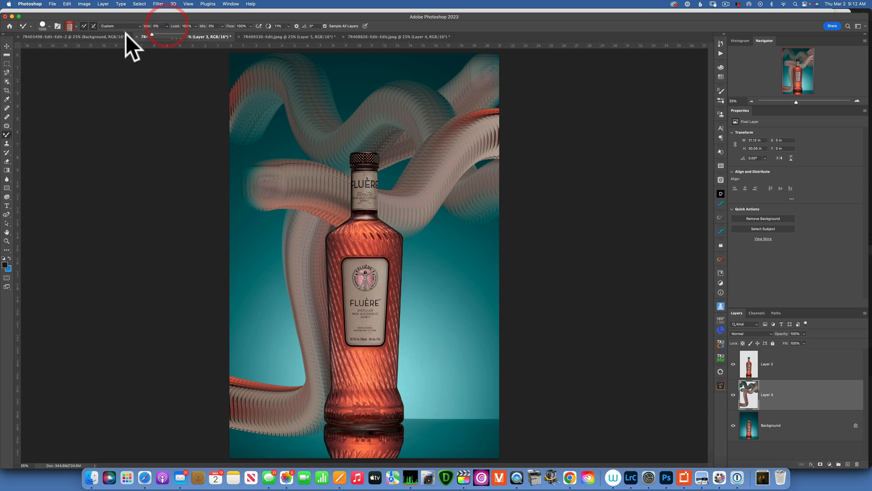
mouse_move(619, 309)
left_mouse_down()
mouse_move(476, 260)
mouse_move(385, 300)
mouse_move(312, 312)
mouse_move(264, 266)
mouse_move(170, 253)
left_mouse_up()
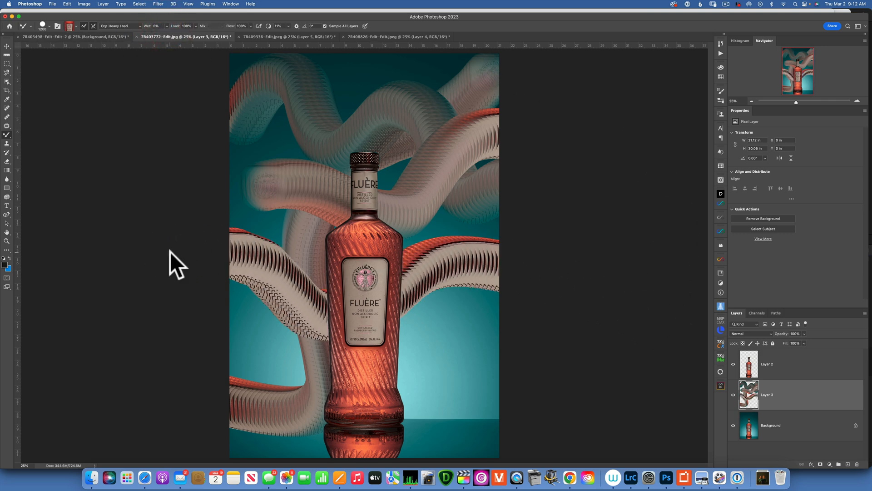
Delete the layer with the test ribbons and add a fresh empty layer below the bottle layer
left_click(832, 402)
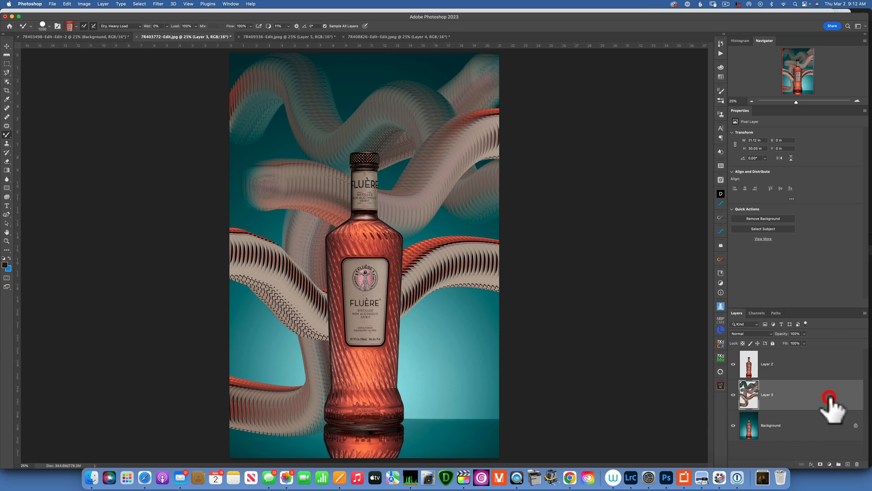
key("BackSpace")
left_click(847, 464)
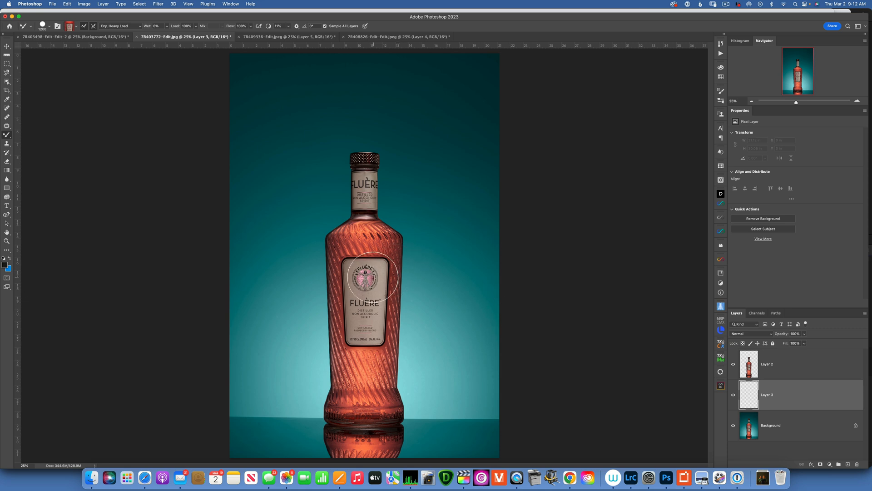
Reduce the brush size to 800 px and sample the round emblem on the Fluère label
key("bracketleft")
key("bracketleft")
key("bracketleft")
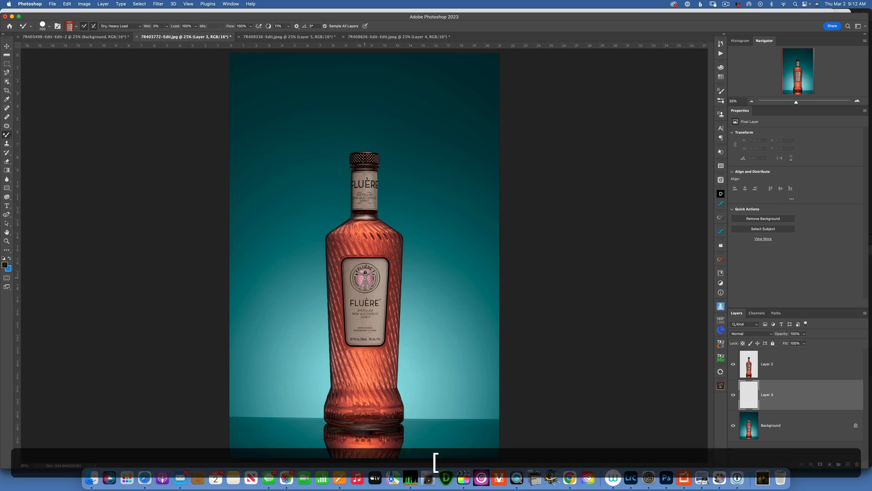
key("bracketright")
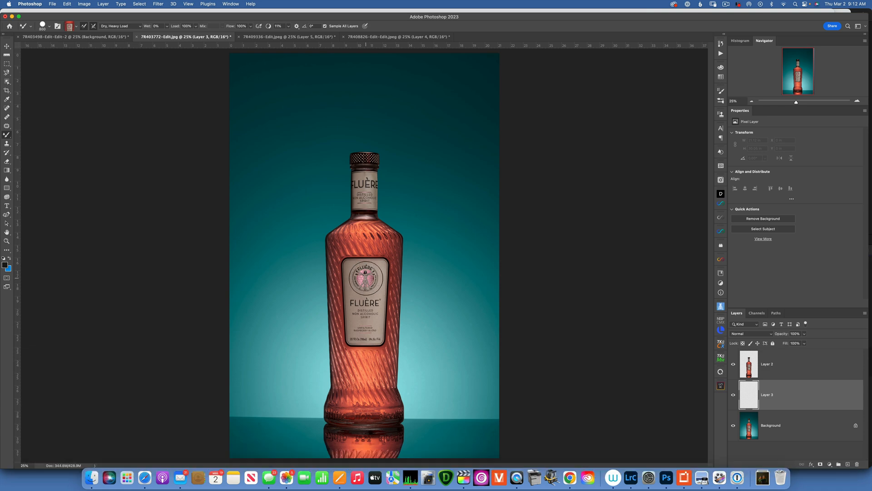
key("alt")
left_click(366, 278, "alt")
Paint a narrow emblem-tipped ribbon behind the bottle's neck and delete its layer, leaving an empty Layer 3
mouse_move(224, 205)
left_mouse_down()
mouse_move(259, 202)
mouse_move(317, 148)
mouse_move(351, 156)
mouse_move(418, 156)
left_mouse_up()
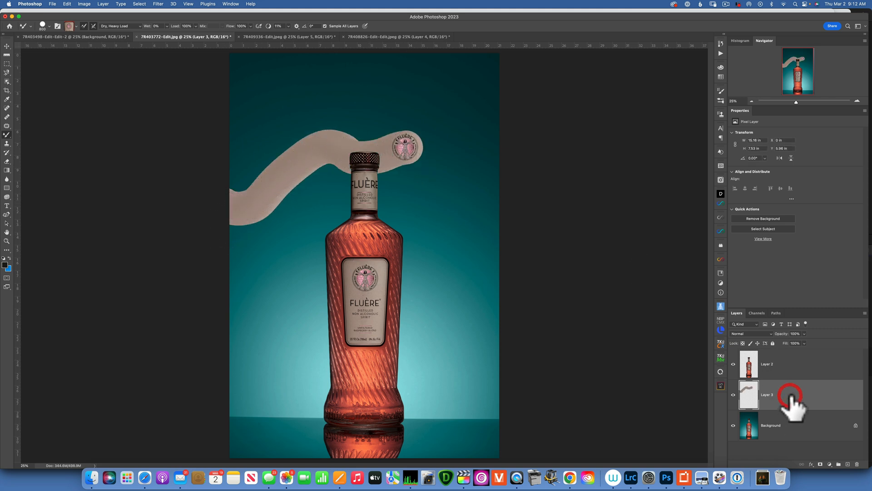
key("BackSpace")
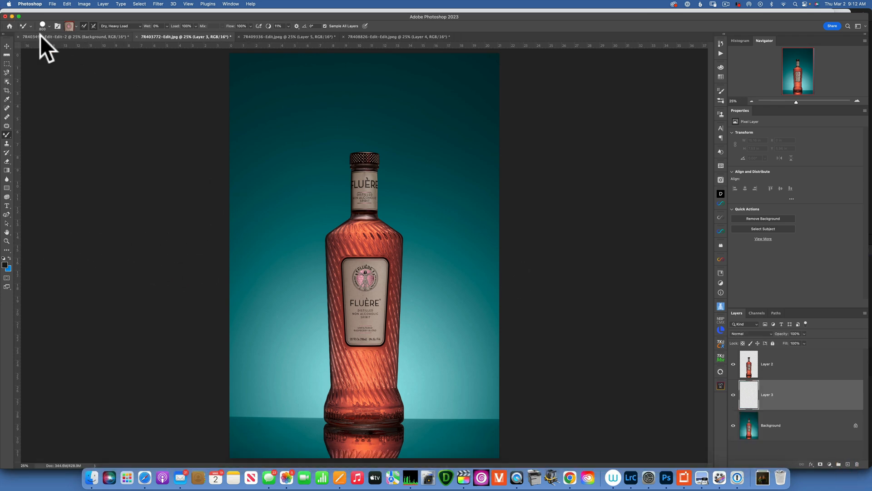
Enlarge the brush to 3200 px and paint a wide ribbon behind the bottle that ends in a large emblem at its upper right
key("bracketright")
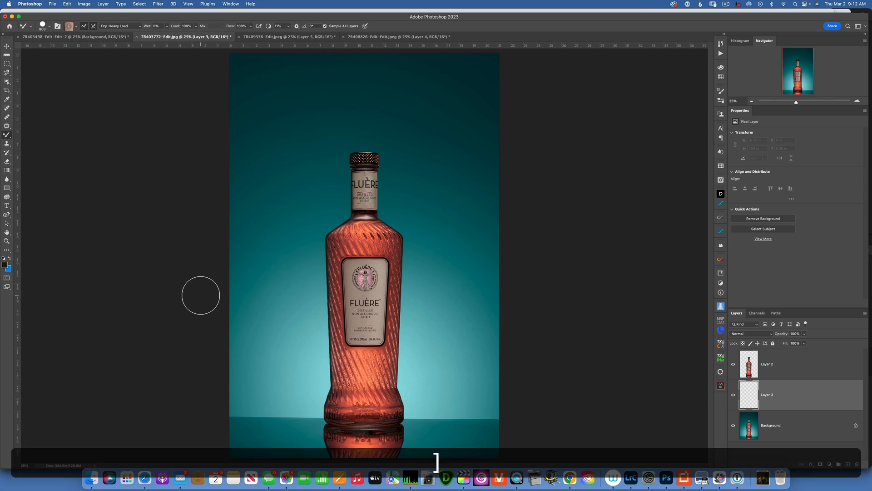
key("bracketright")
key("bracketright")
key("bracketright")
key("bracketright")
key("bracketright")
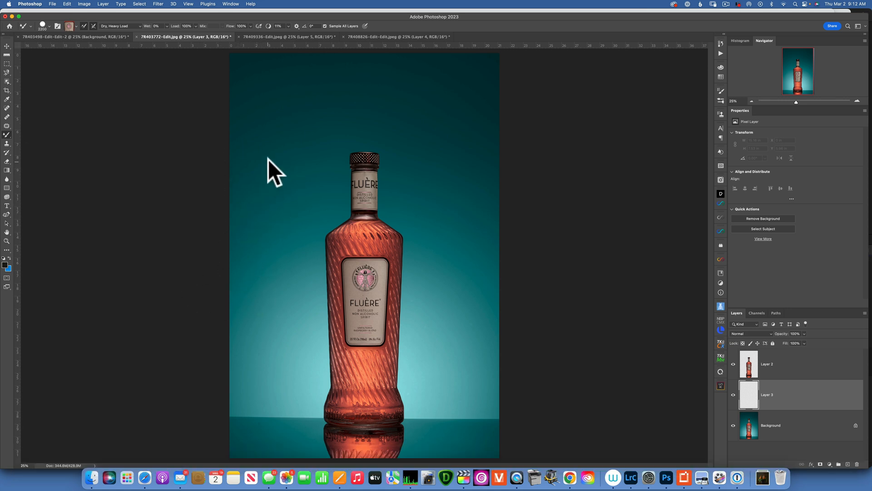
key("bracketright")
key("bracketright")
key("bracketright")
key("bracketright")
key("bracketright")
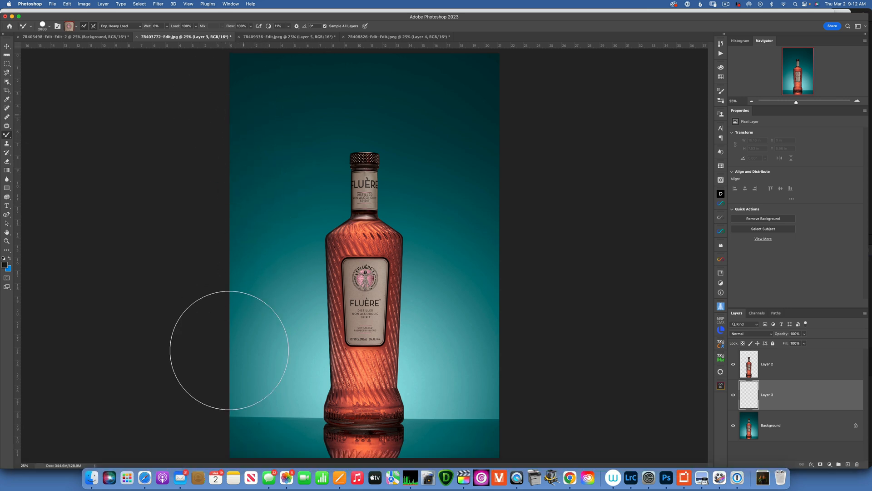
key("bracketright")
key("bracketright")
key("bracketright")
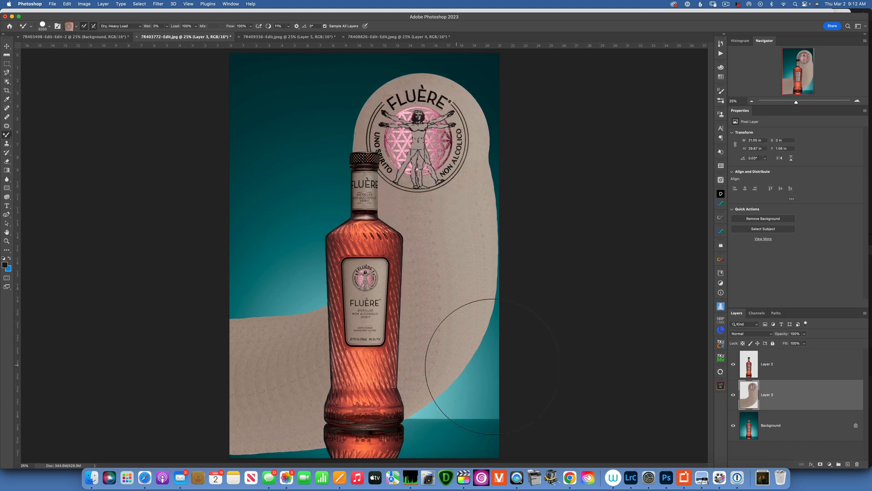
Shrink the brush to fit within the bottle's width and sample the orange glass below the label
key("[")
key("[")
key("[")
key("[")
key("[")
key("[")
key("[")
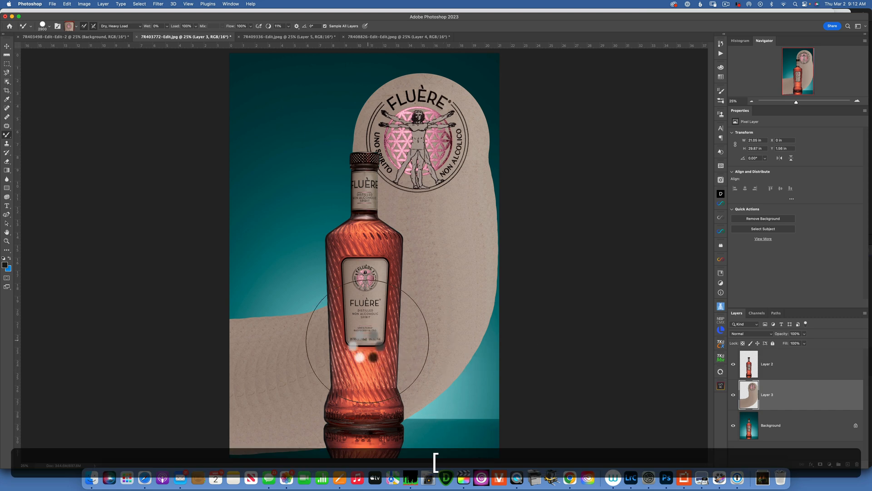
key("[")
key("[")
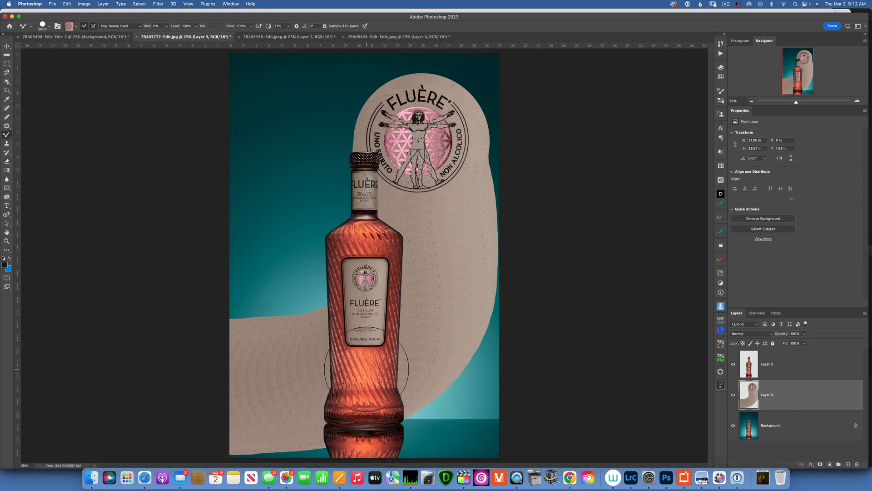
key("[")
key("[")
key("[")
key("[")
key("[")
key("[")
key("[")
key("]")
key("]")
key("]")
key("]")
key("]")
key("]")
key("]")
key("]")
key("]")
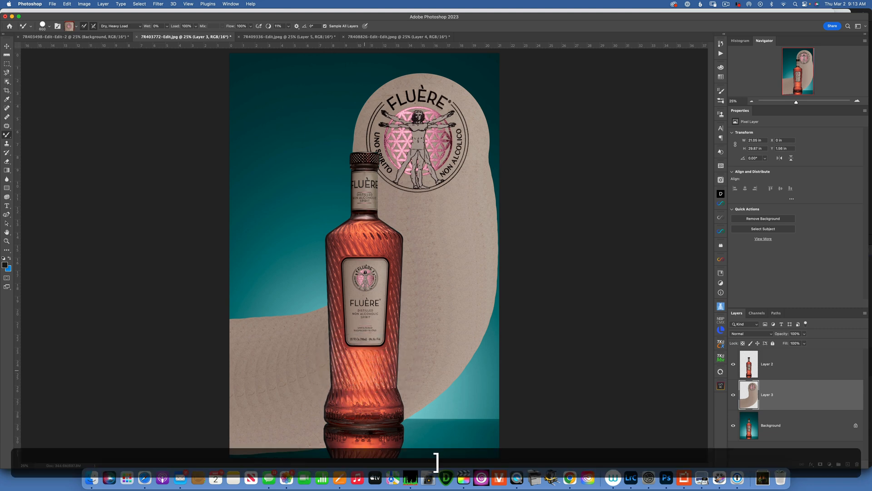
key("alt")
left_click(365, 371, "alt")
Set the brush size to 1600 px and paint an orange glass ribbon from the right edge behind the bottle to its upper left
key("]")
key("]")
key("]")
key("]")
key("]")
mouse_move(513, 370)
left_mouse_down()
mouse_move(405, 371)
mouse_move(336, 350)
left_mouse_up()
left_click_drag(253, 98, 156, 58)
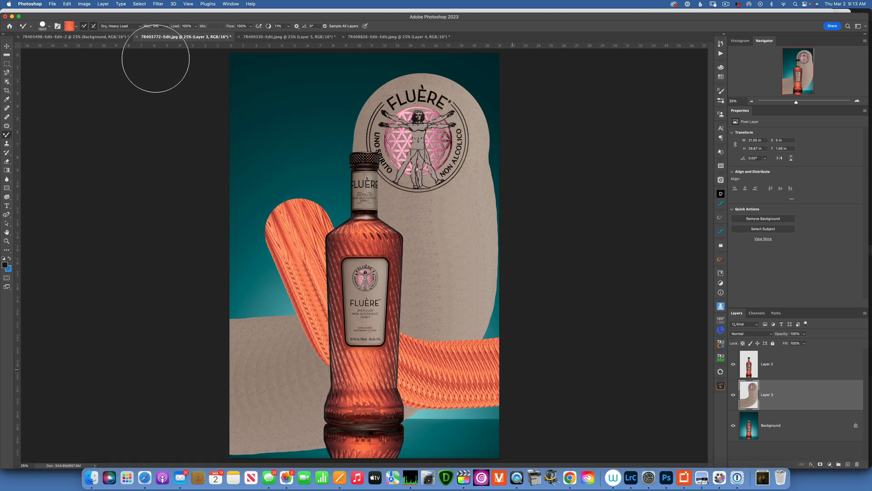